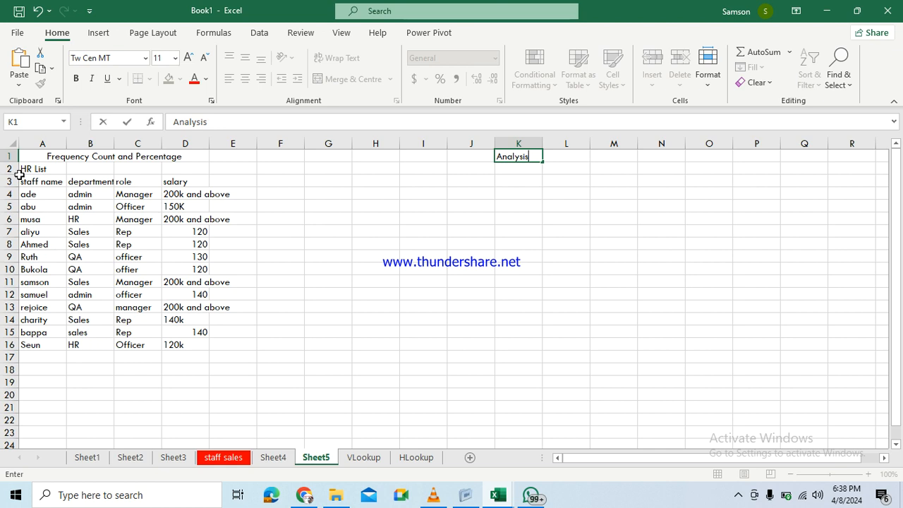
Step: Merge and centre the HR List heading across A2:D2
left_click_drag(27, 169, 169, 169)
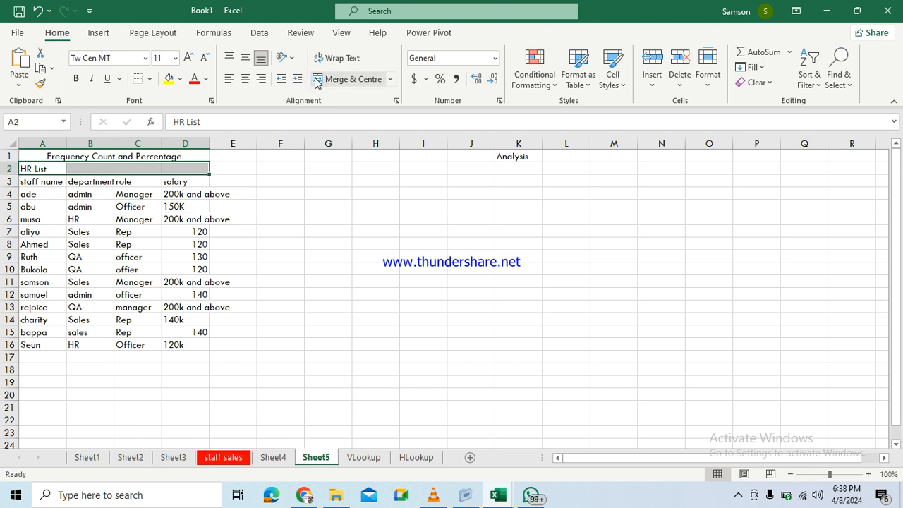
left_click(316, 79)
left_click(263, 197)
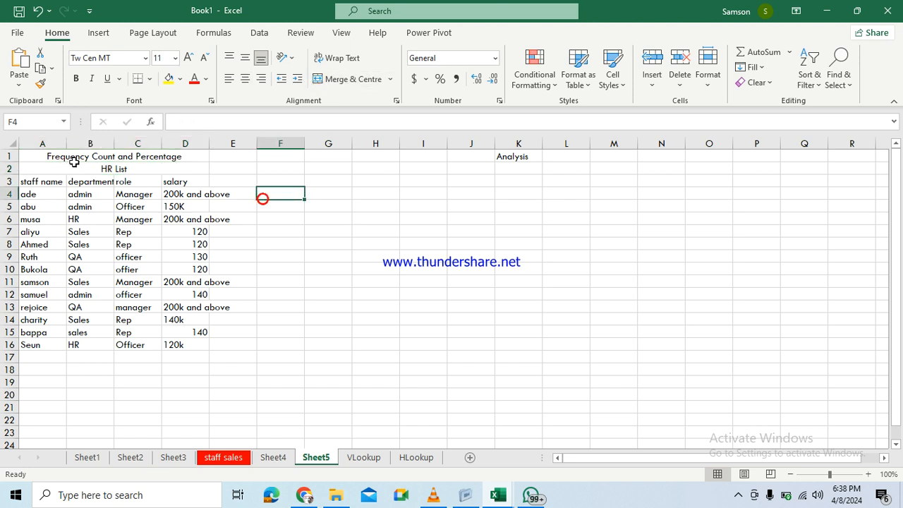
Step: Format the Frequency Count and Percentage title in row 1 with red text and the Algerian font
left_click(45, 158)
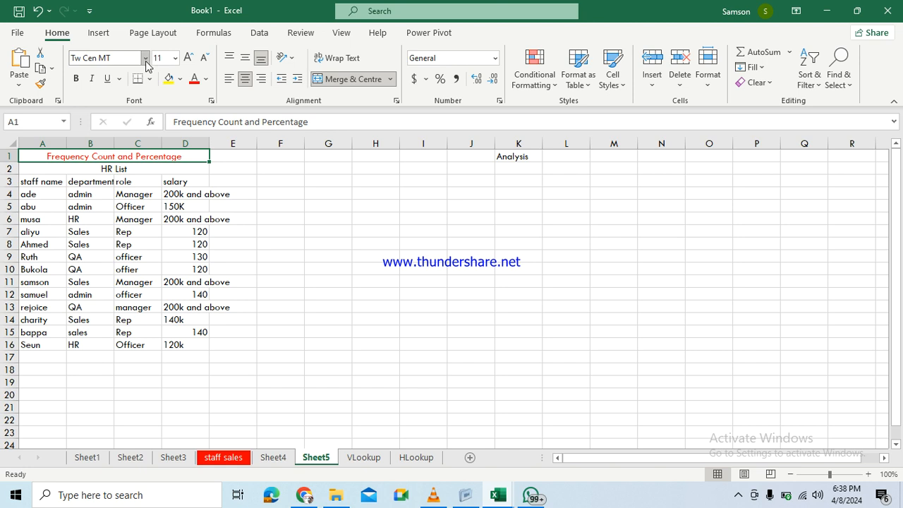
left_click(146, 60)
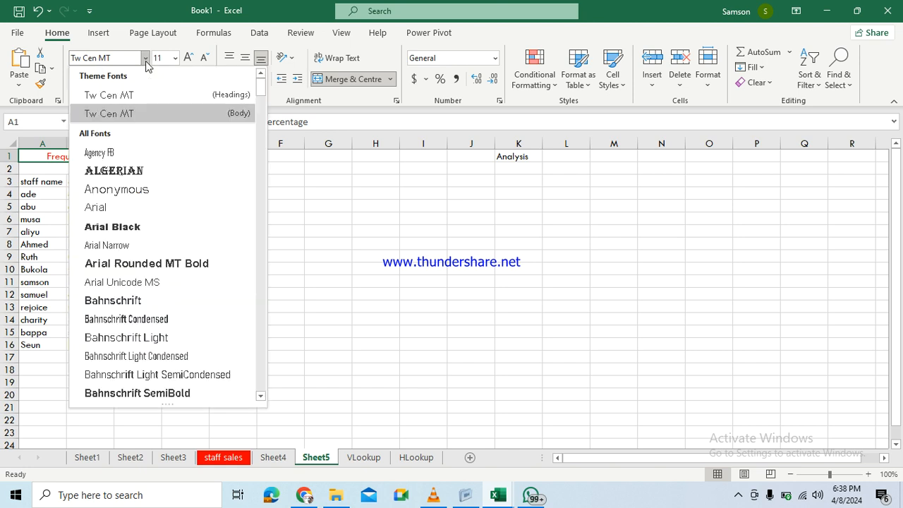
left_click(121, 174)
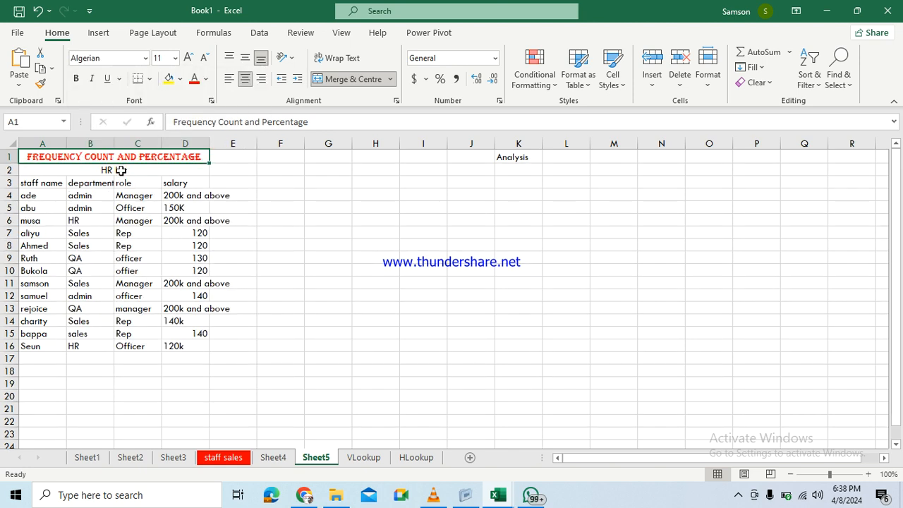
Step: Set the HR List heading in row 2 to the Algerian font and make it bold
left_click(77, 170)
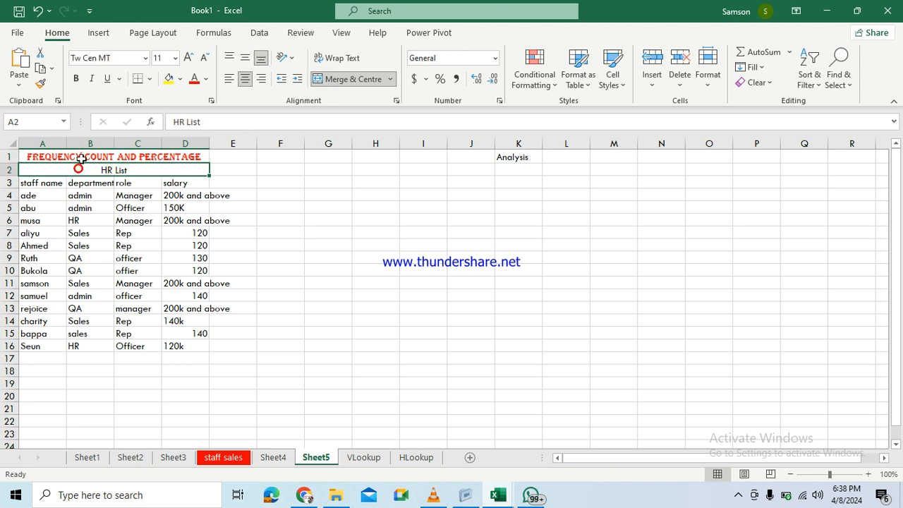
left_click(146, 58)
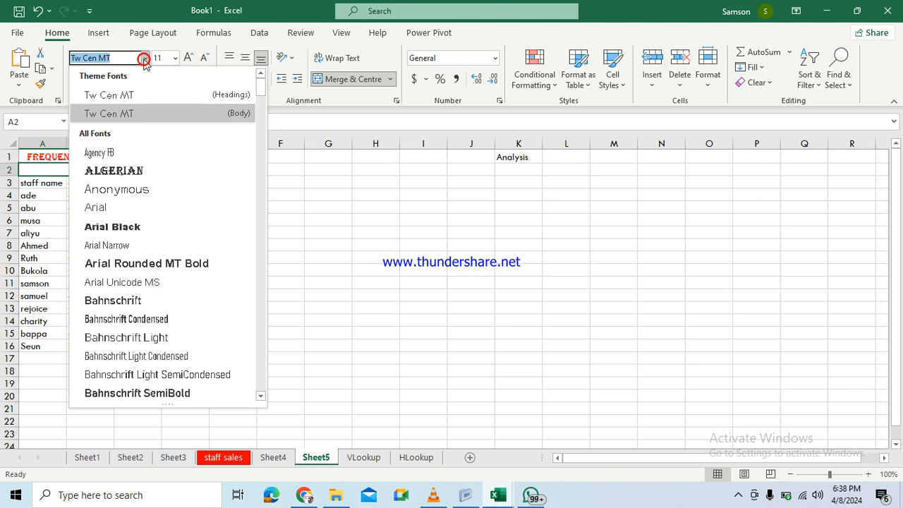
left_click(109, 170)
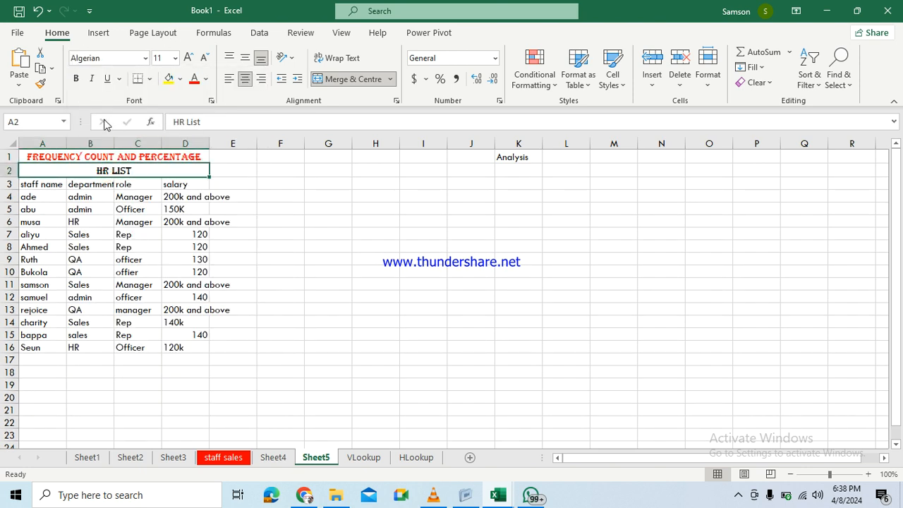
left_click(77, 79)
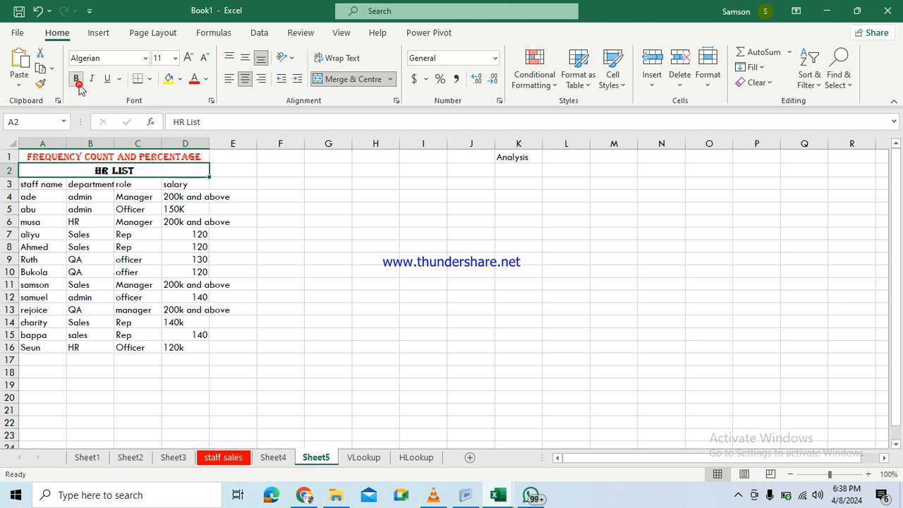
left_click(279, 273)
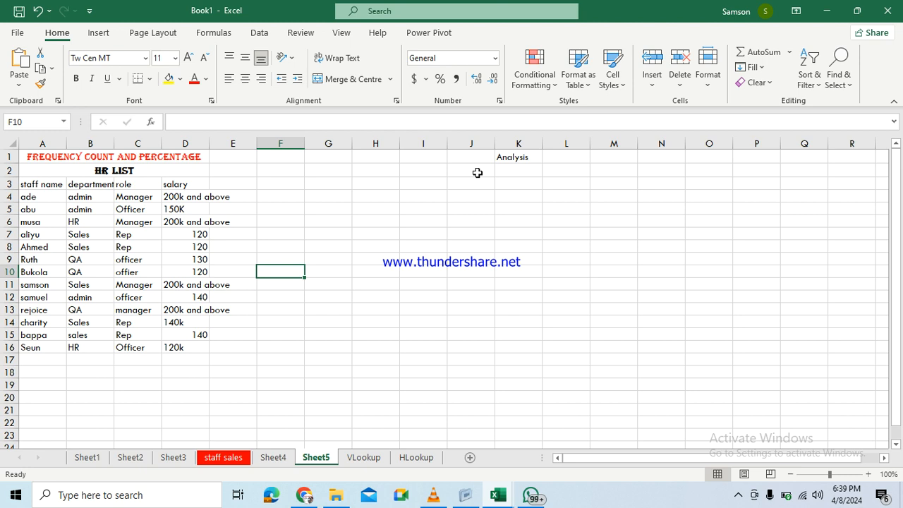
Step: Enter the header Role in J2 and list Manager, Officer and Rep below it in J3:J5
left_click(477, 172)
type("R")
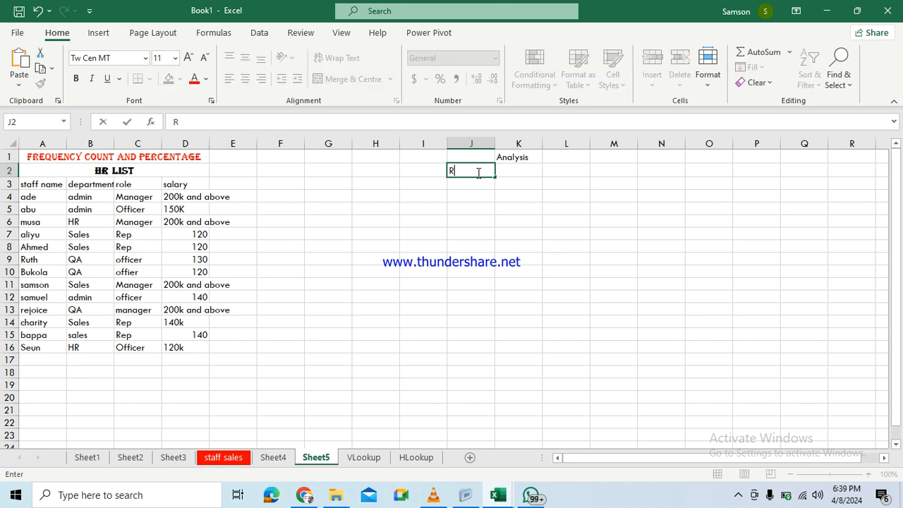
type("ole")
left_click(471, 187)
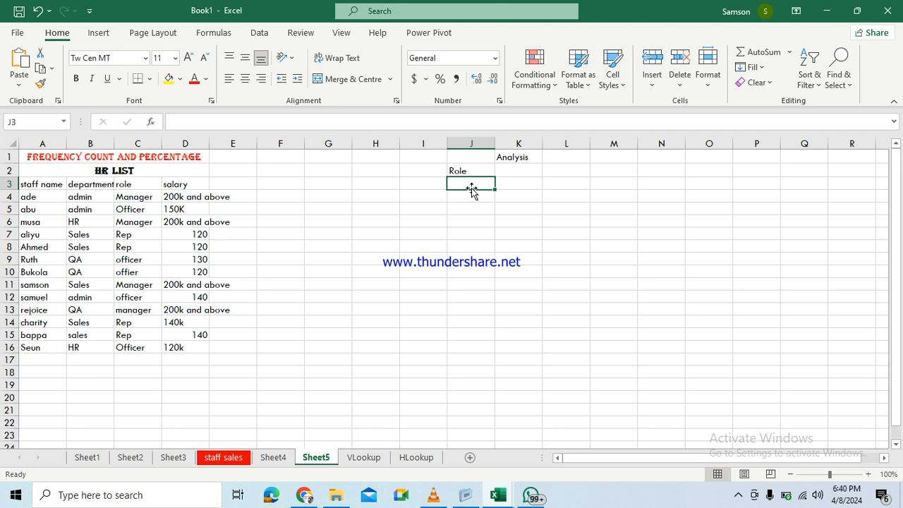
type("Manager")
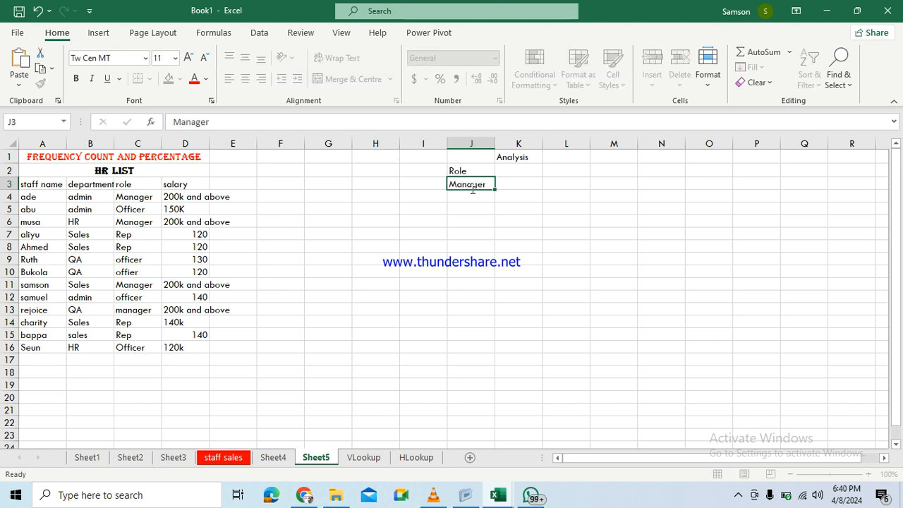
key("Return")
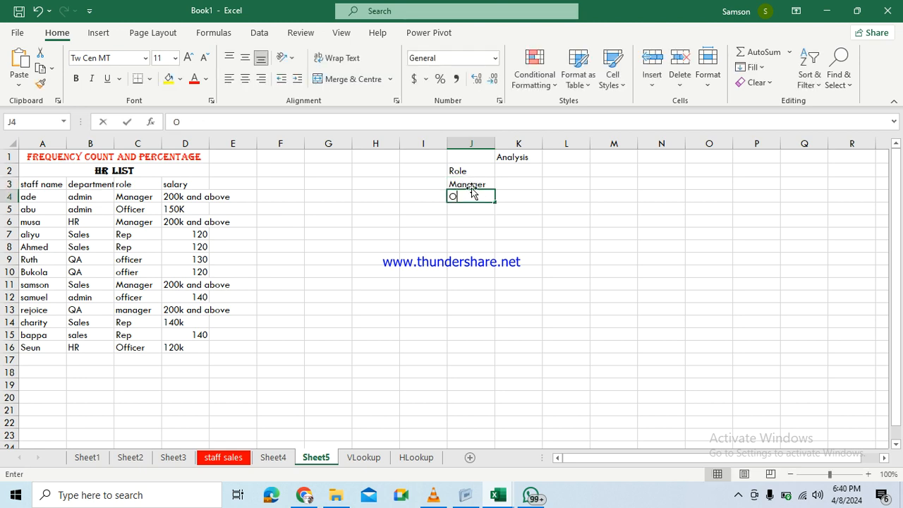
type("Officer")
key("Return")
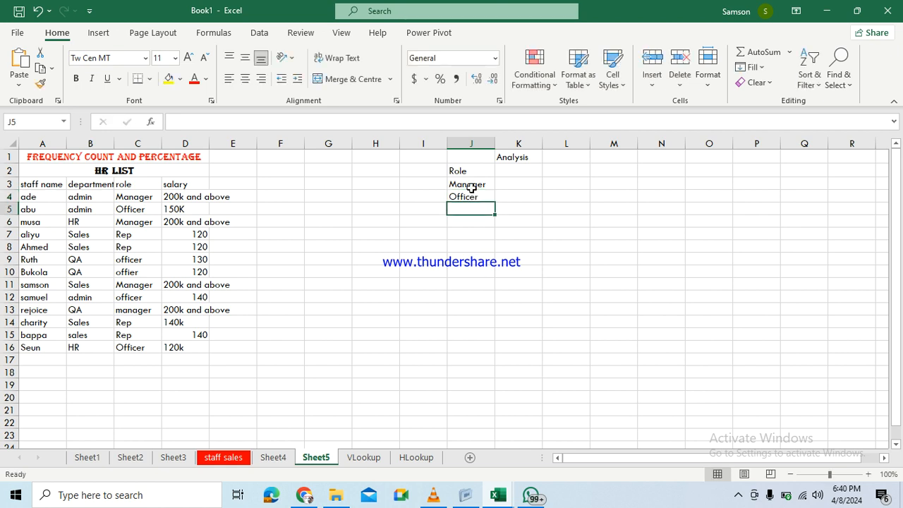
type("Reo")
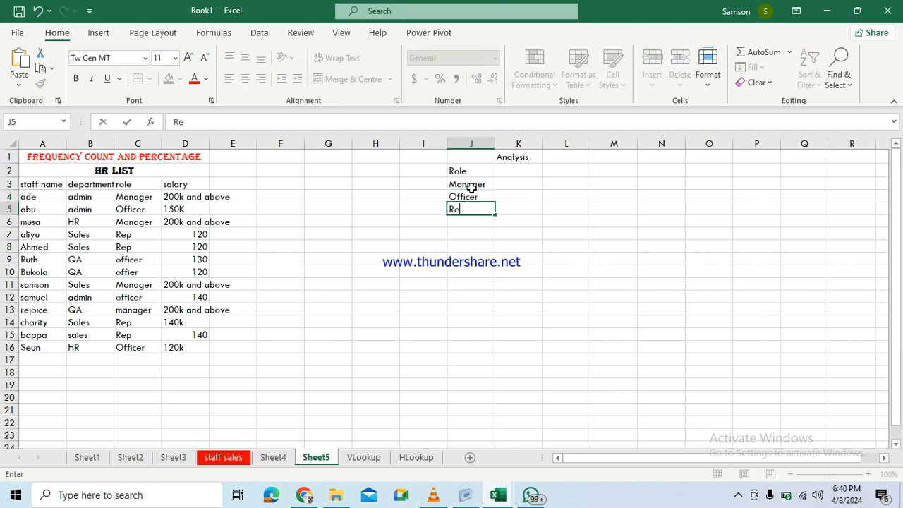
key("BackSpace")
type("p")
key("Return")
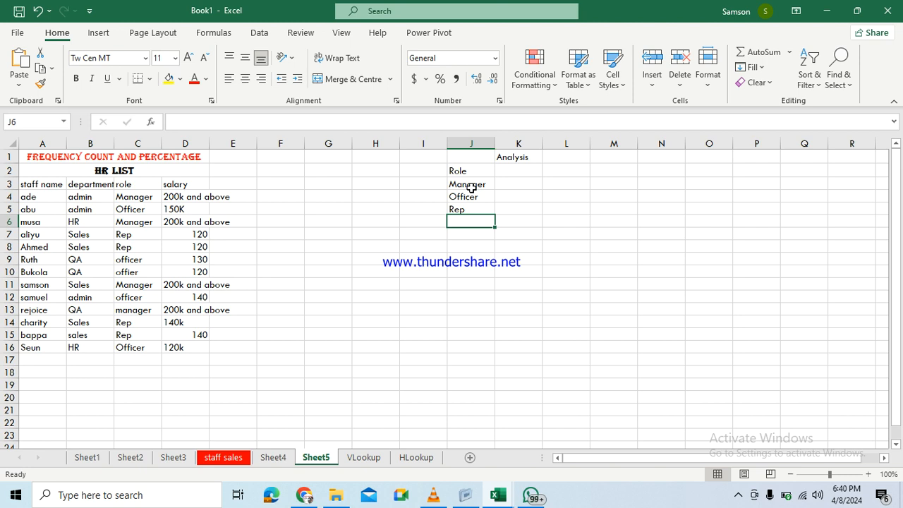
Step: Enter the formula =COUNTIF(C4:C16, "Manager") in K2 to count the managers in the role column
left_click(517, 172)
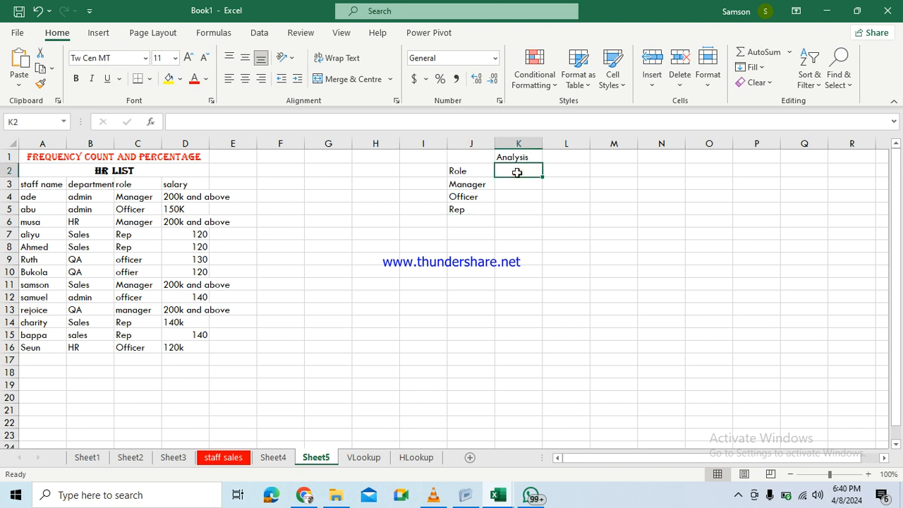
type("=")
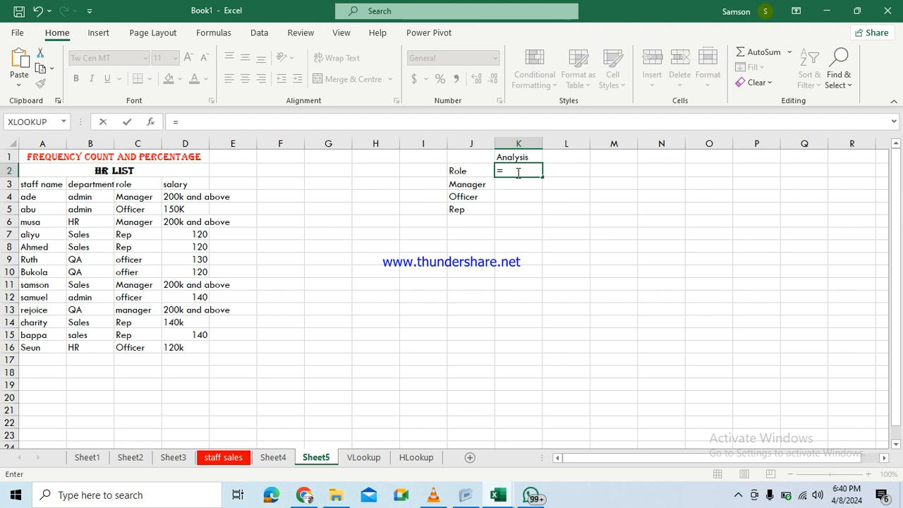
type("coun")
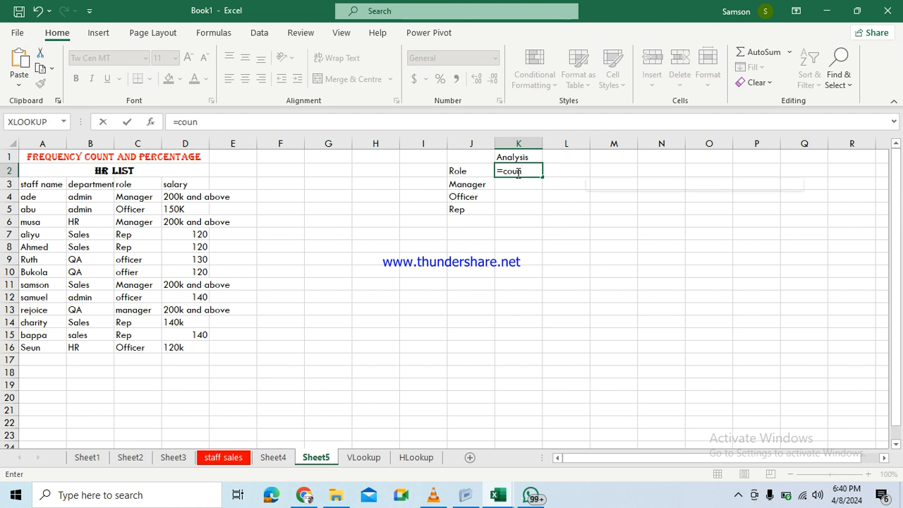
type("tif")
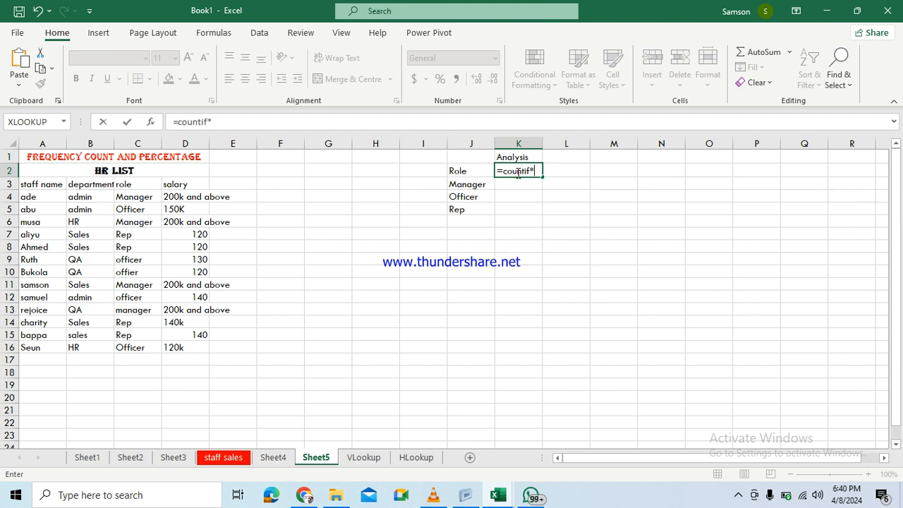
type("(")
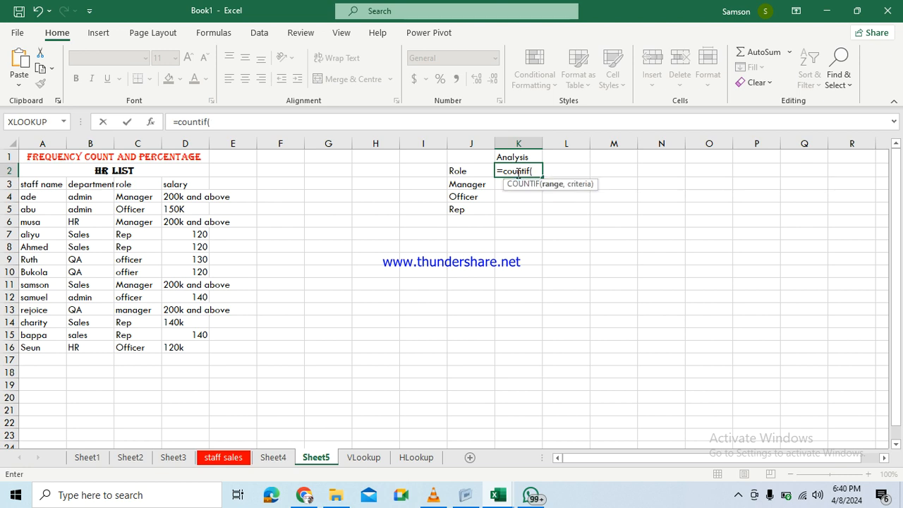
left_click(135, 197)
left_click_drag(134, 234, 134, 348)
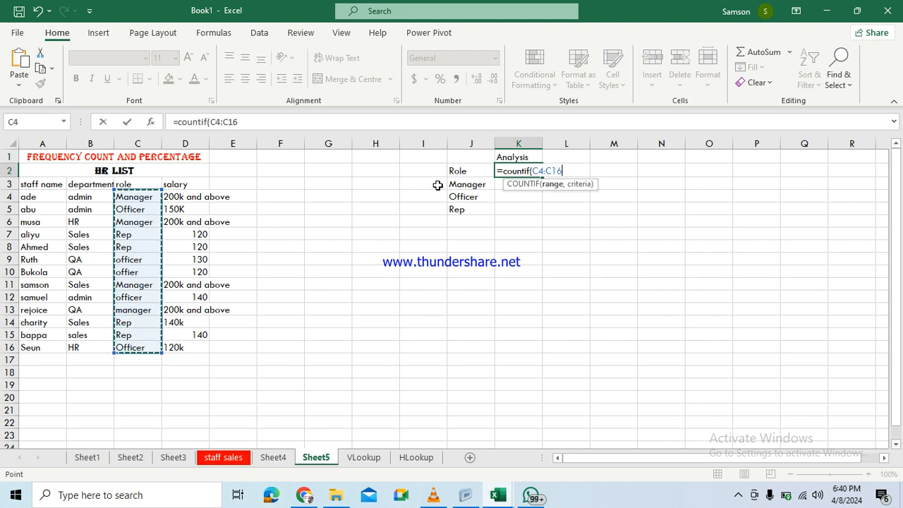
type(",")
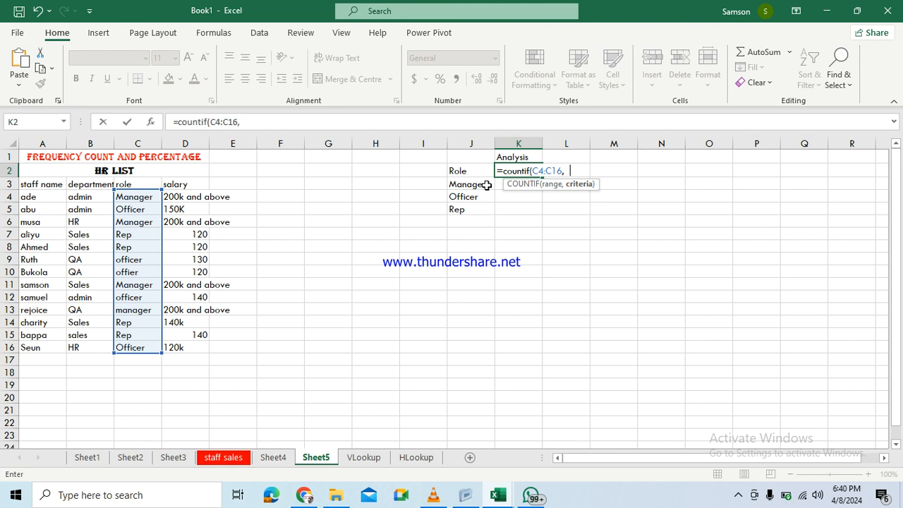
type(" \"")
type("Manager:")
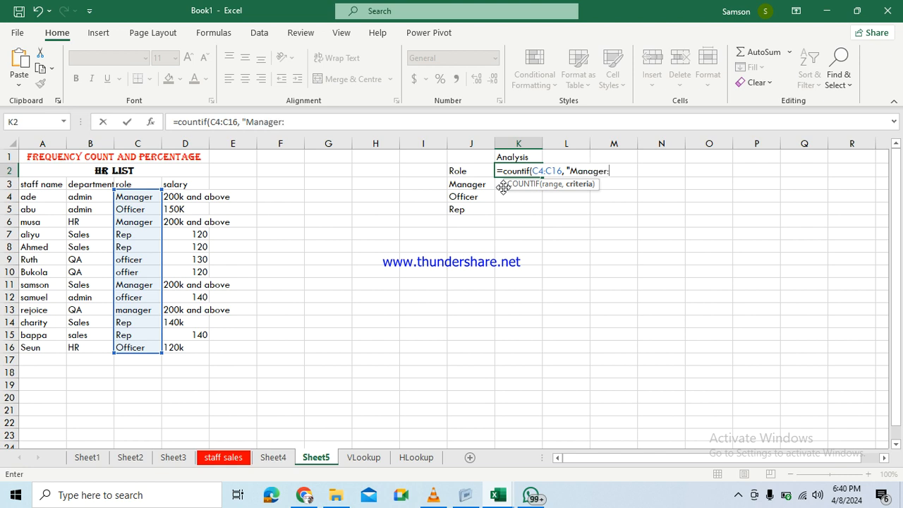
key("BackSpace")
type("\")")
key("Return")
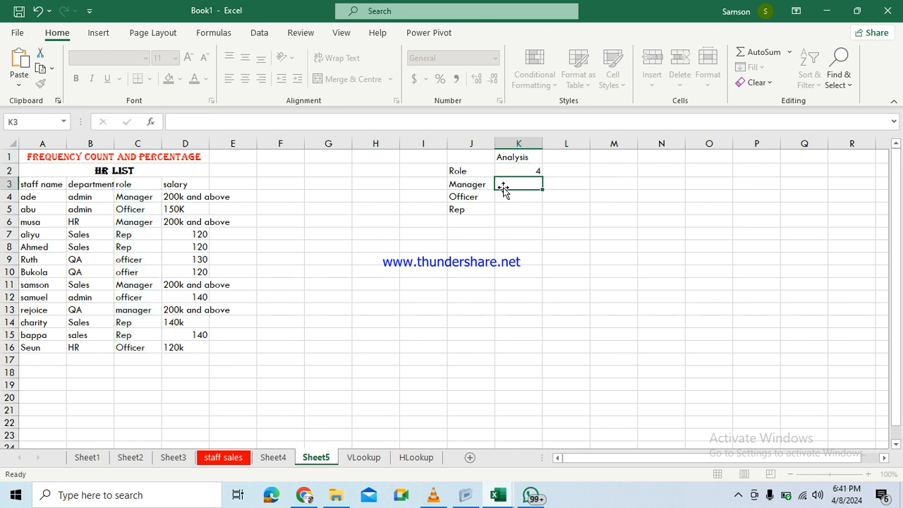
Step: Copy the COUNTIF formula from K2 down to K3 and correct its range to C4:C16
left_click(526, 172)
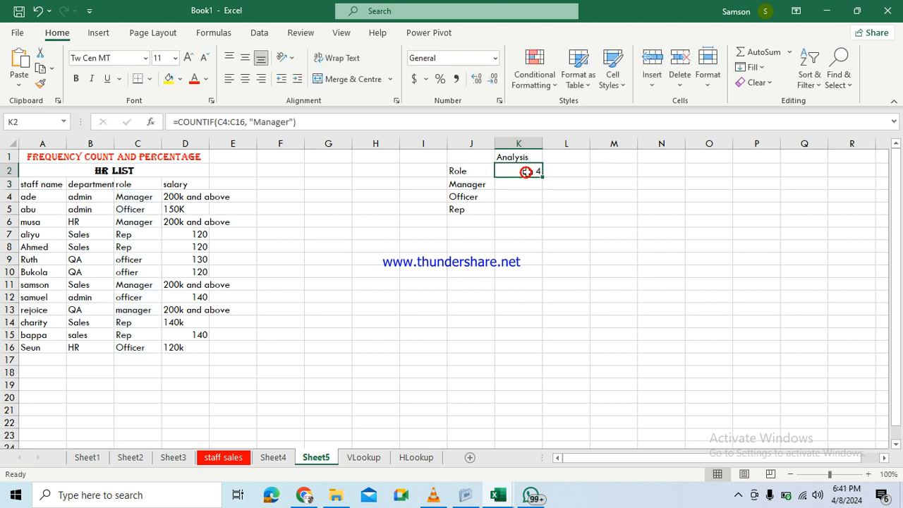
left_click_drag(542, 176, 540, 192)
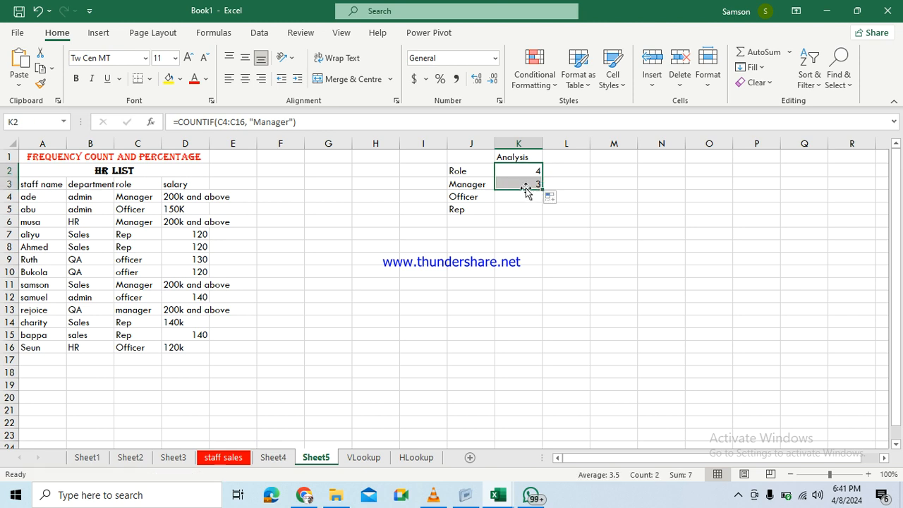
left_click(521, 183)
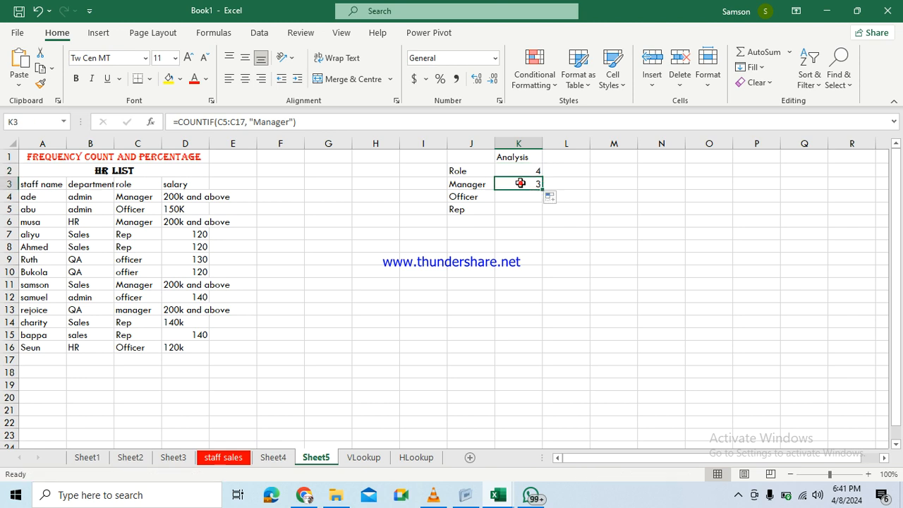
left_click(226, 122)
key("BackSpace")
type("4")
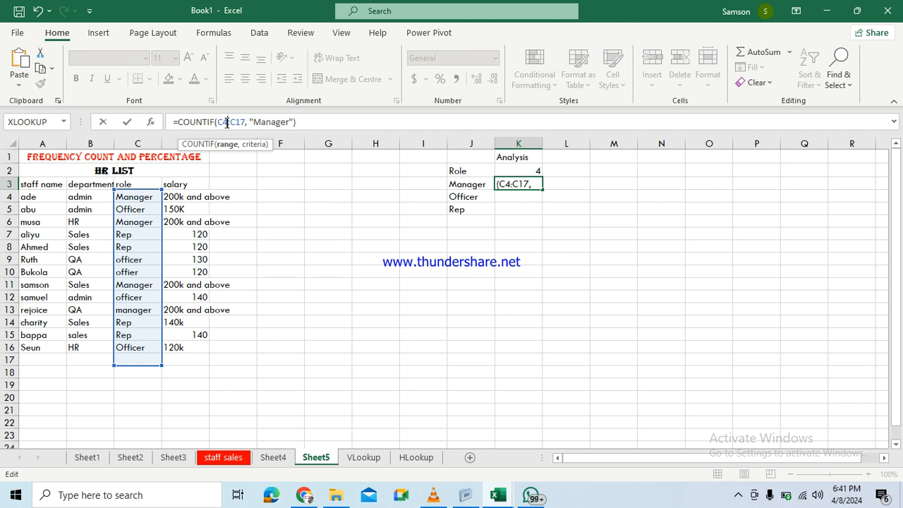
left_click(245, 123)
key("BackSpace")
type("6")
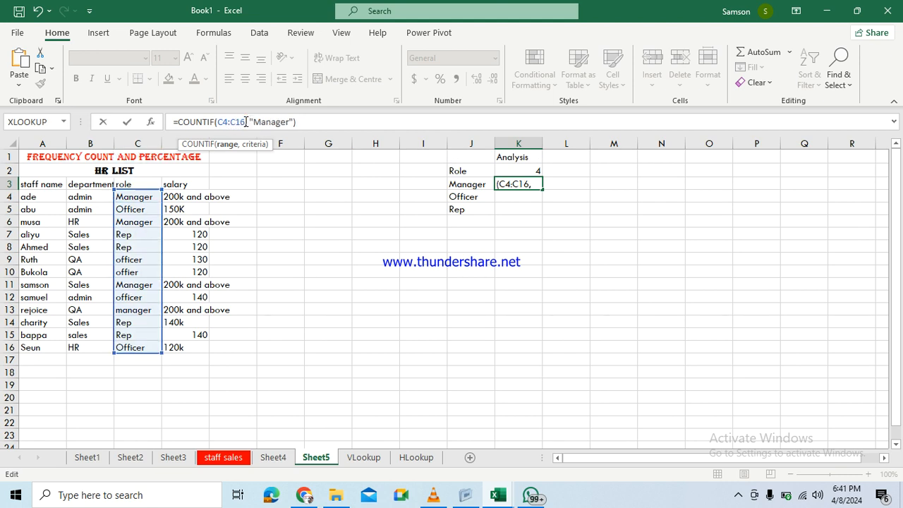
key("Return")
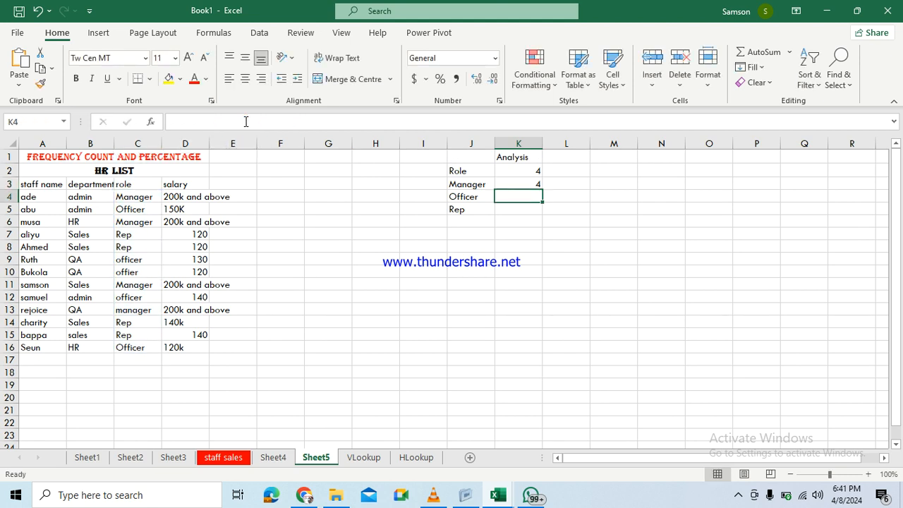
Step: Replace the formula in K2 with the column header Frequency
left_click(530, 174)
type("F")
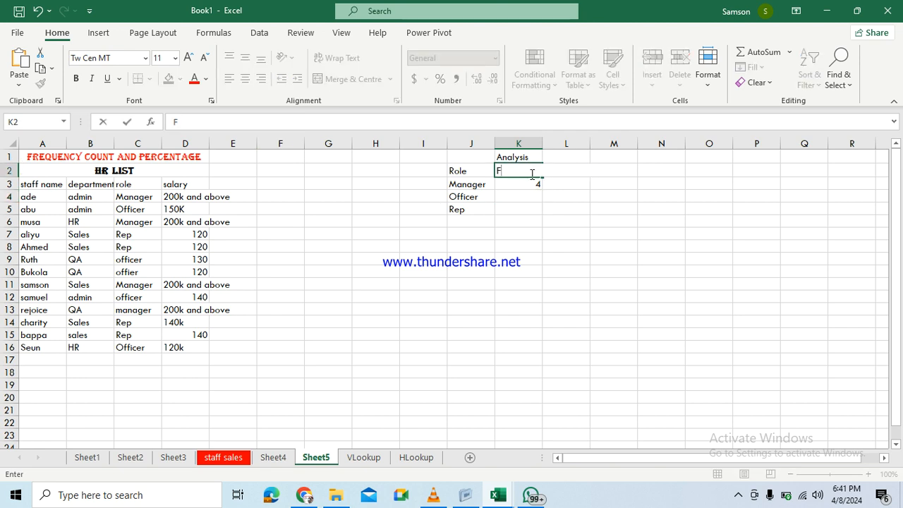
type("requency")
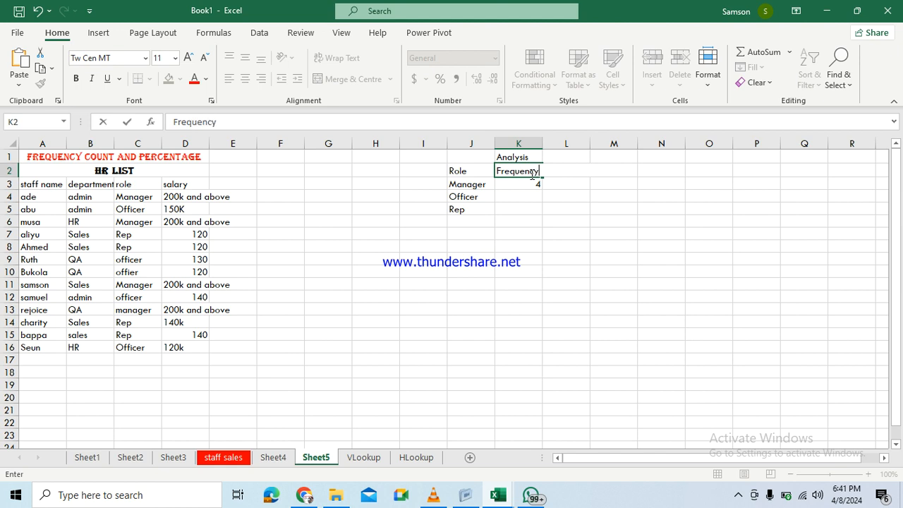
left_click(525, 197)
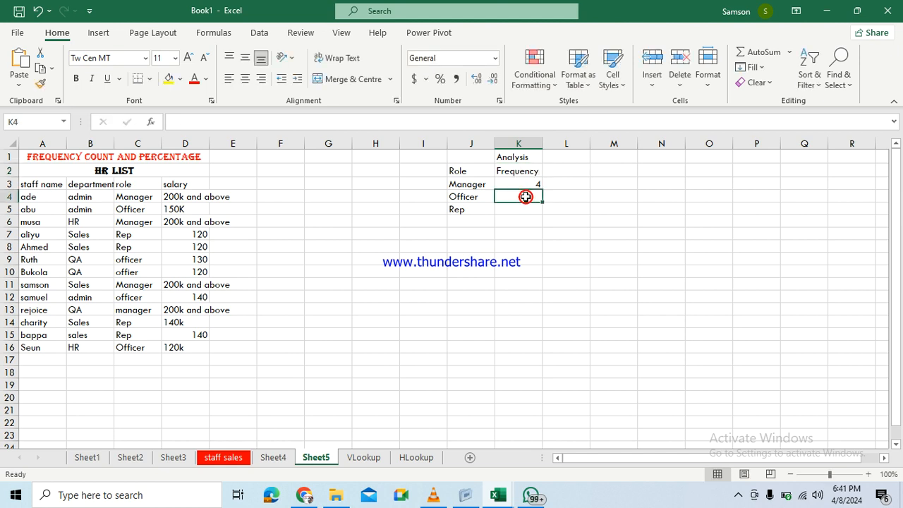
Step: Copy the COUNTIF formula from K3 down to K4 and change its criterion to "Officer"
left_click(527, 184)
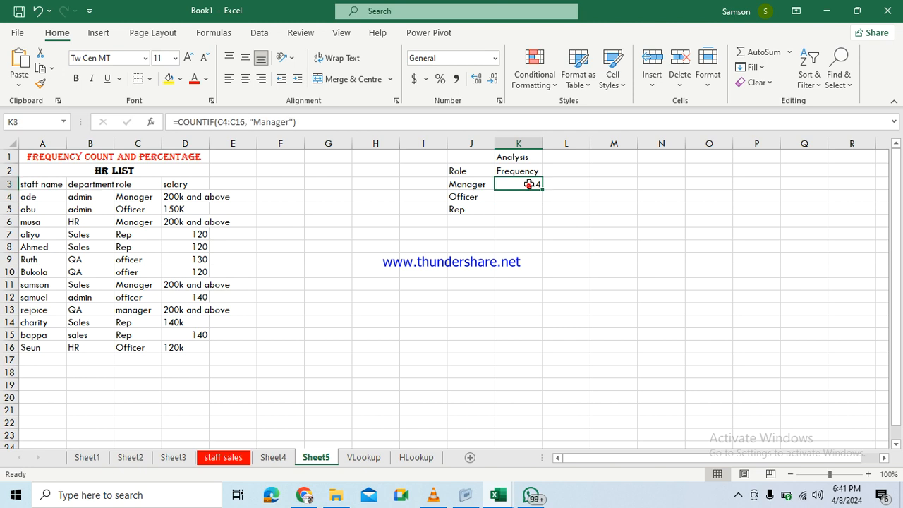
left_click_drag(544, 190, 544, 199)
left_click(528, 195)
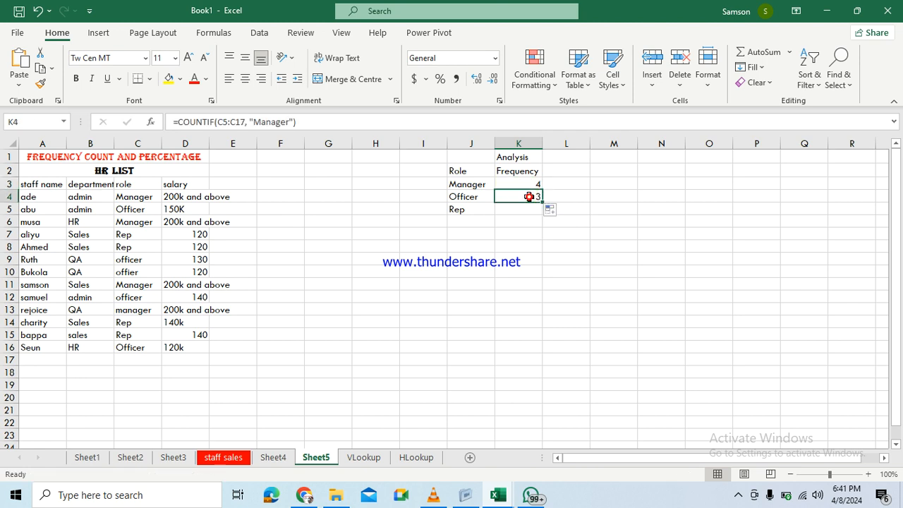
left_click(289, 122)
key("BackSpace")
key("BackSpace")
key("BackSpace")
key("BackSpace")
key("BackSpace")
key("BackSpace")
key("BackSpace")
type("Officer")
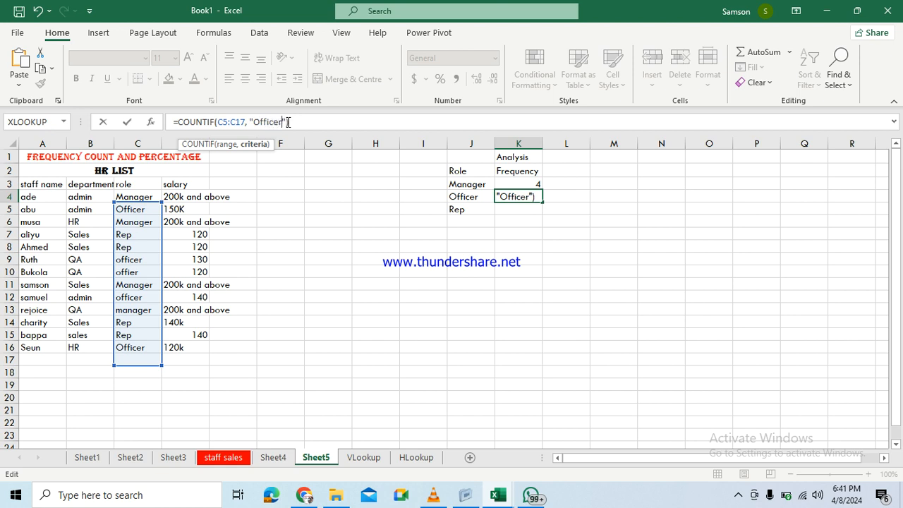
Step: Correct the range of the Officer COUNTIF formula in K4 to C4:C16
left_click(228, 124)
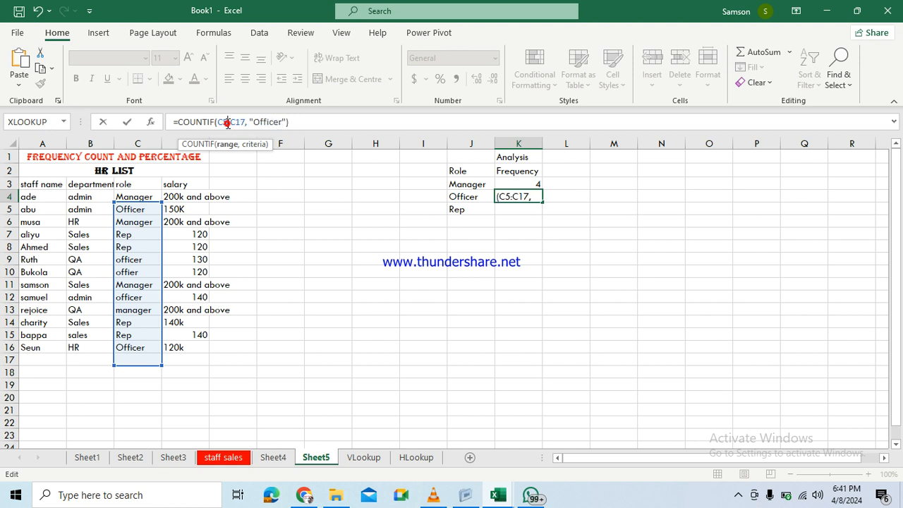
key("BackSpace")
type("4")
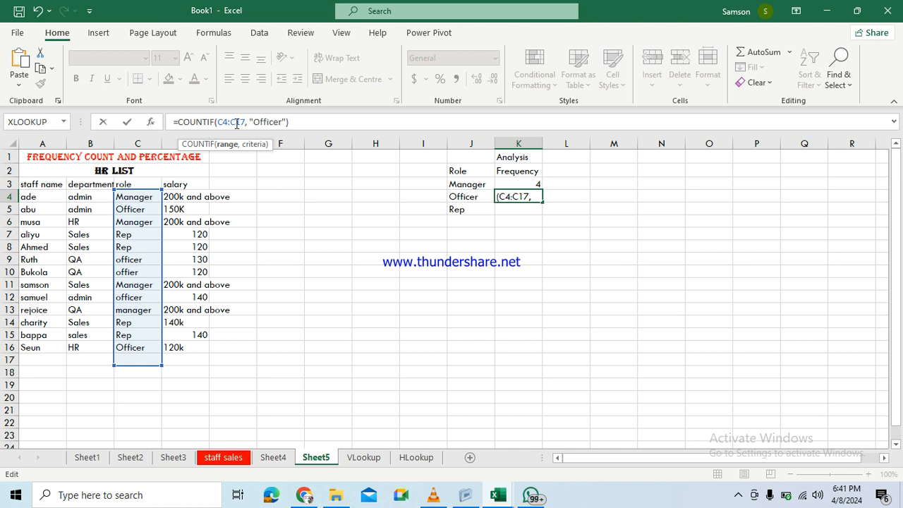
left_click(246, 123)
key("BackSpace")
type("6")
key("Return")
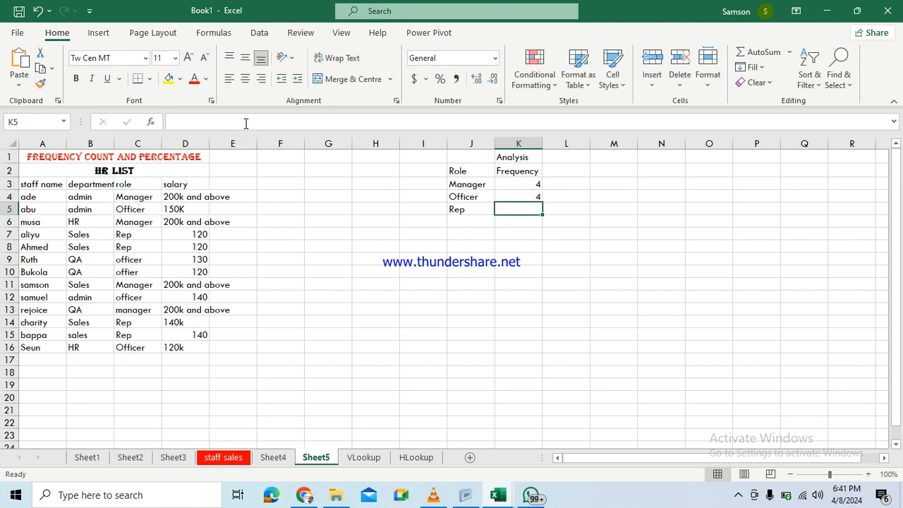
Step: Copy the COUNTIF formula from K4 down to K5 and change its criterion to "Rep"
left_click(518, 197)
left_click_drag(542, 204, 541, 215)
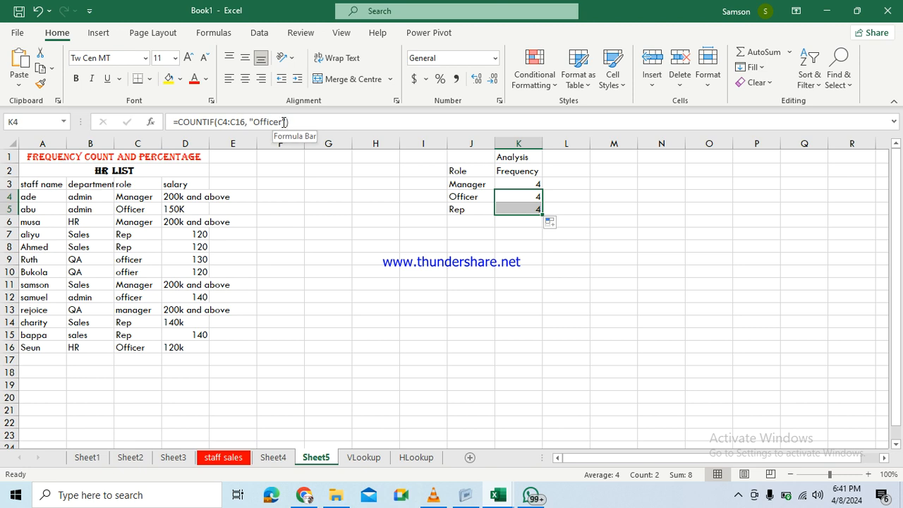
left_click(283, 121)
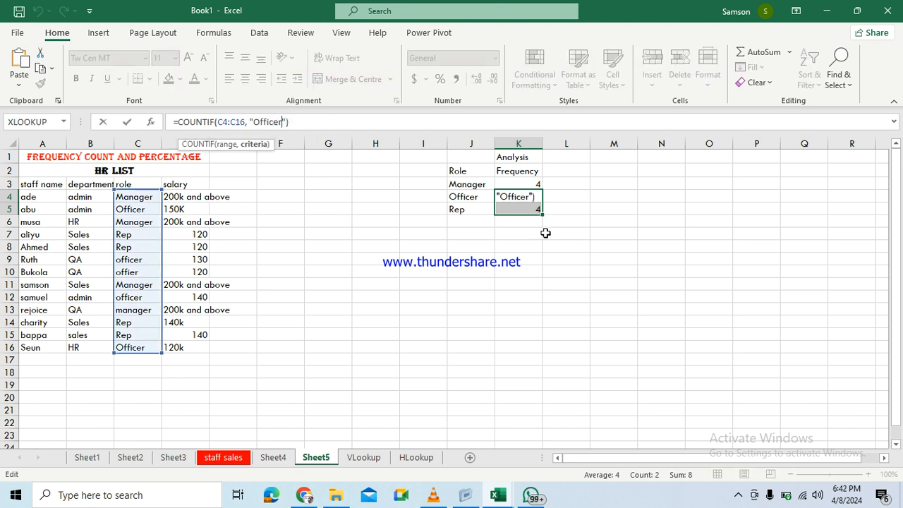
left_click(545, 235)
left_click(524, 209)
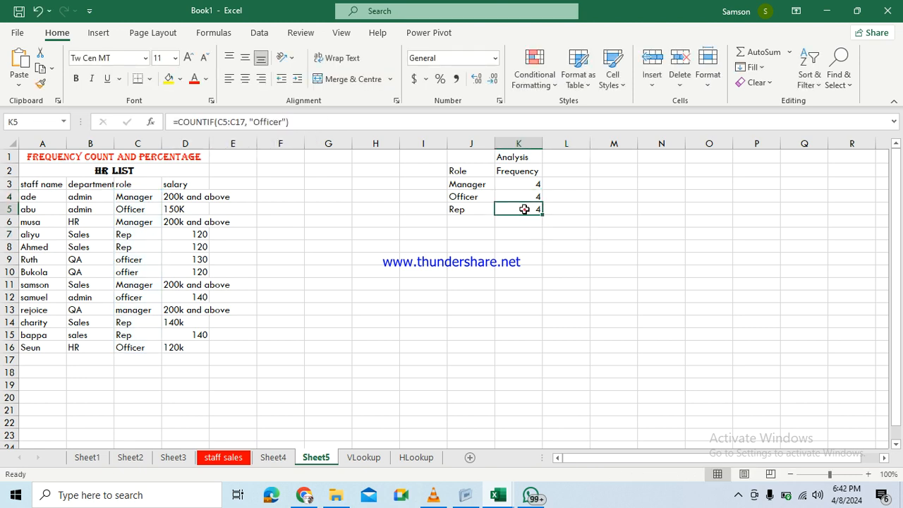
left_click(283, 122)
key("BackSpace")
key("BackSpace")
key("BackSpace")
key("BackSpace")
key("BackSpace")
key("BackSpace")
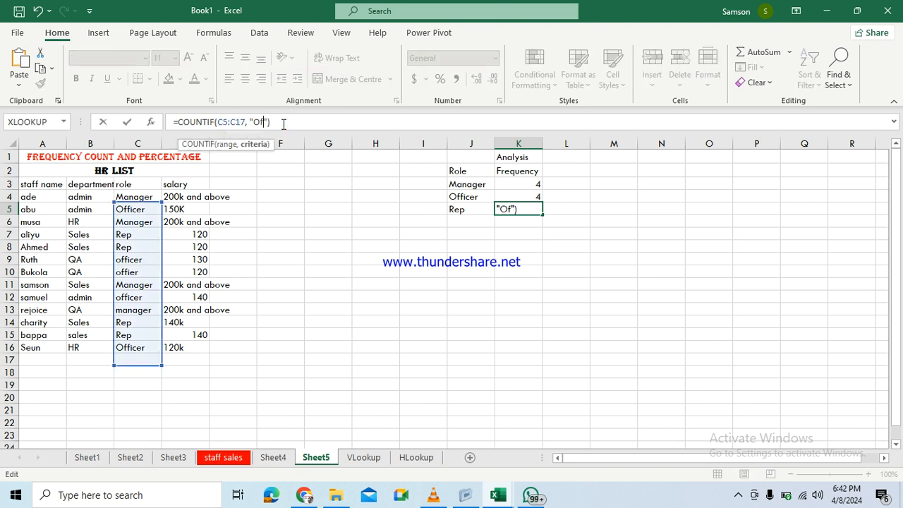
key("BackSpace")
type("Rep")
Step: Correct the range of the Rep COUNTIF formula in K5 to C4:C16
left_click(229, 123)
key("BackSpace")
type("4")
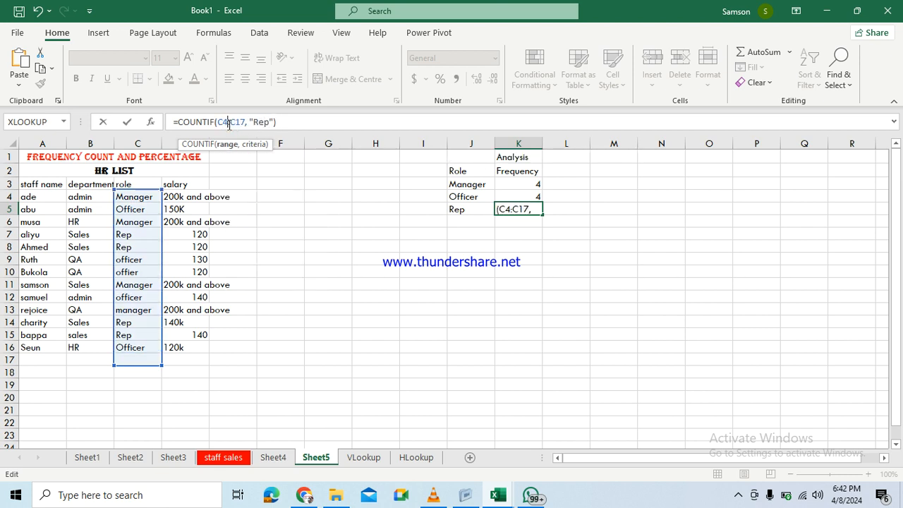
left_click(245, 123)
key("BackSpace")
type("6")
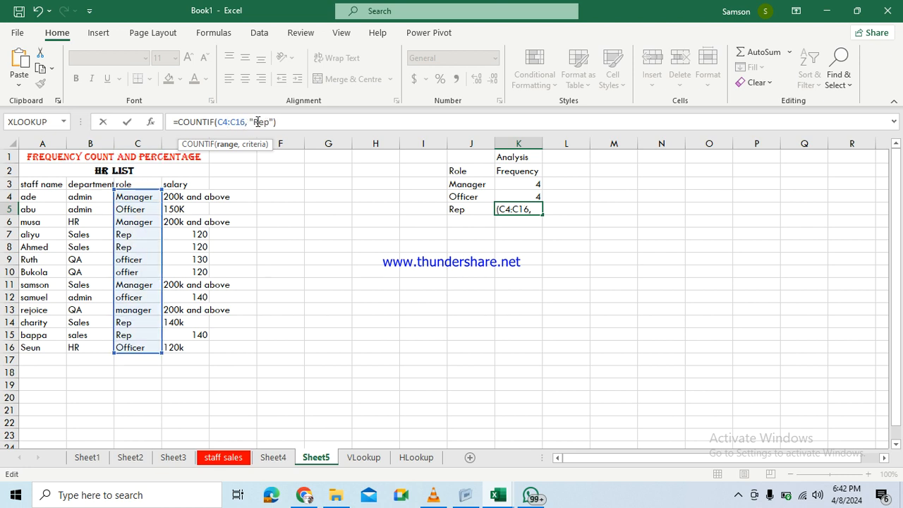
left_click(281, 123)
key("Return")
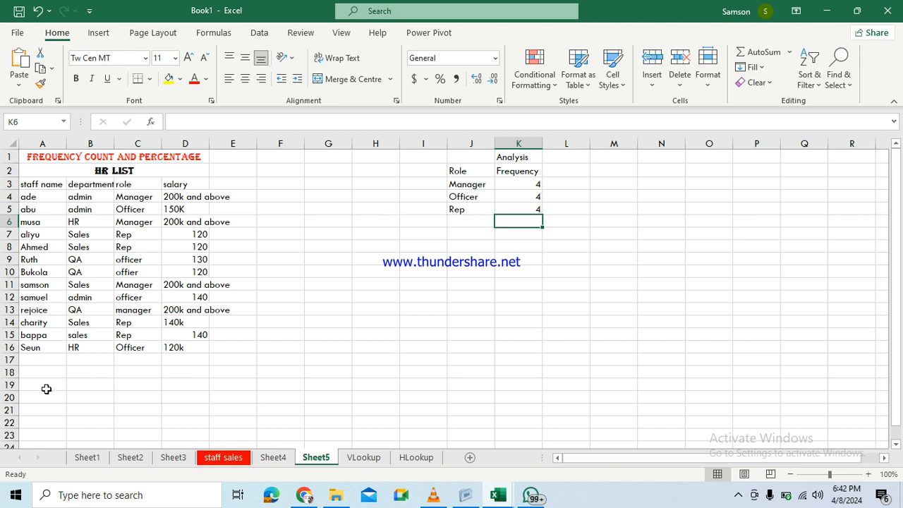
Step: Add a staff record in row 17 with the staff member's name, department HR, role Officer and salary 110k
left_click(39, 360)
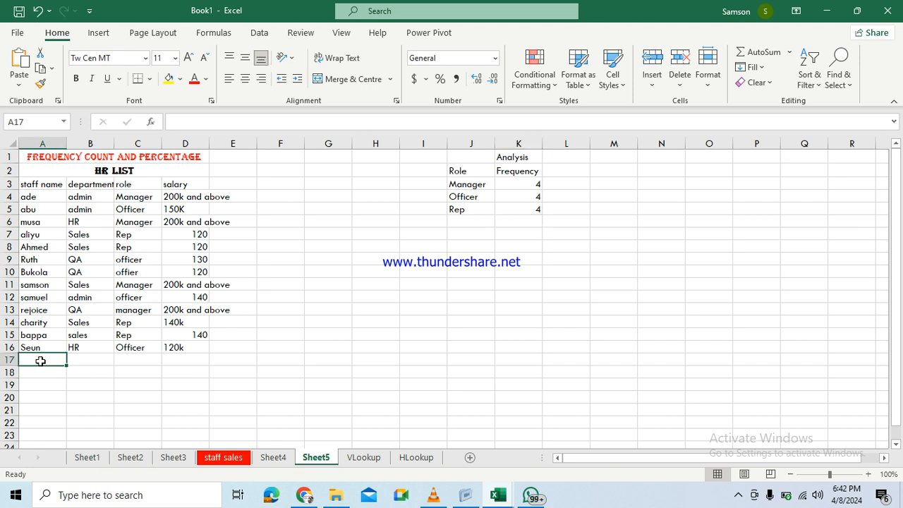
type("Wasiu")
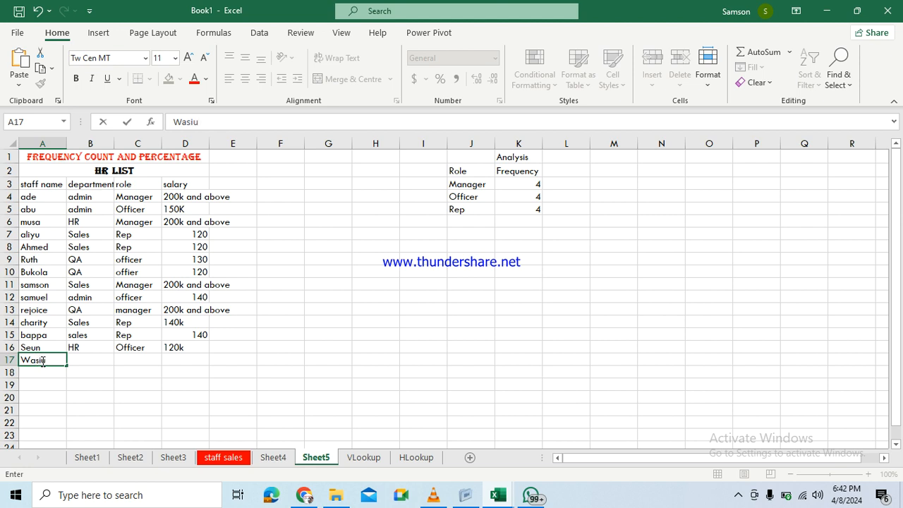
left_click(84, 360)
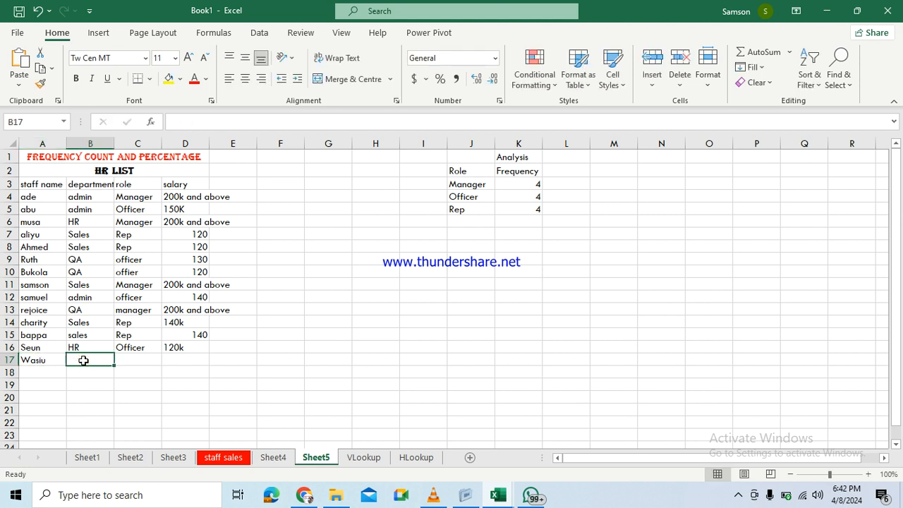
type("HR")
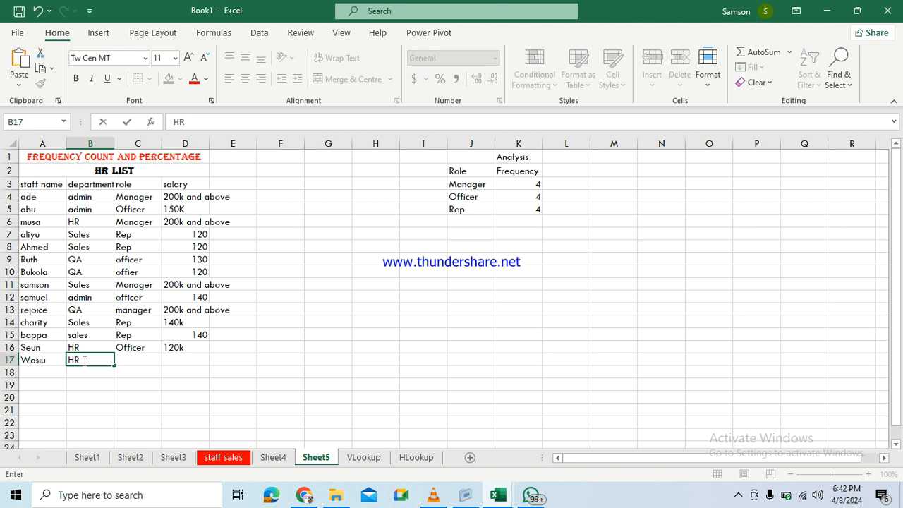
key("Tab")
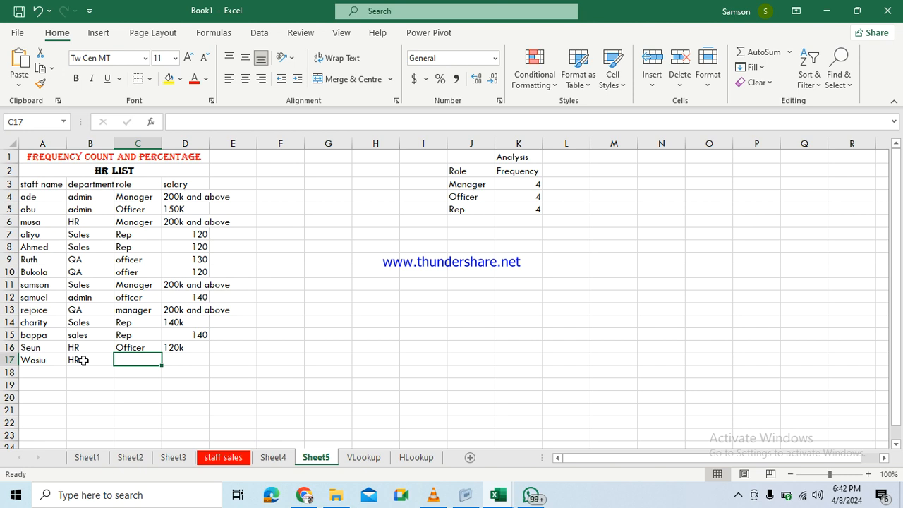
type("Officer")
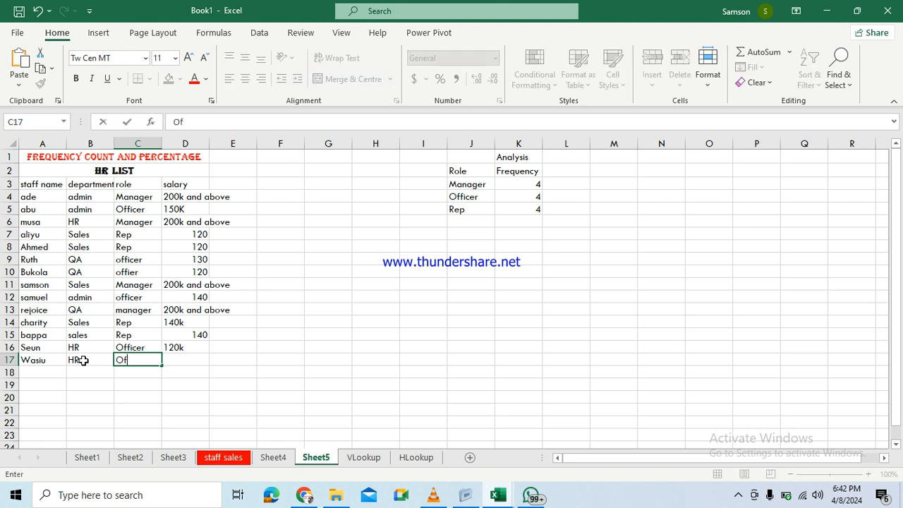
key("Return")
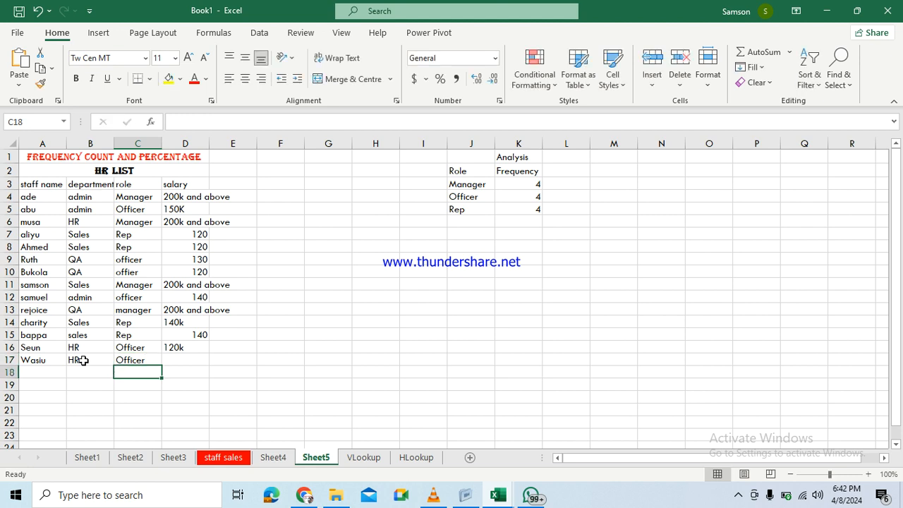
left_click(35, 373)
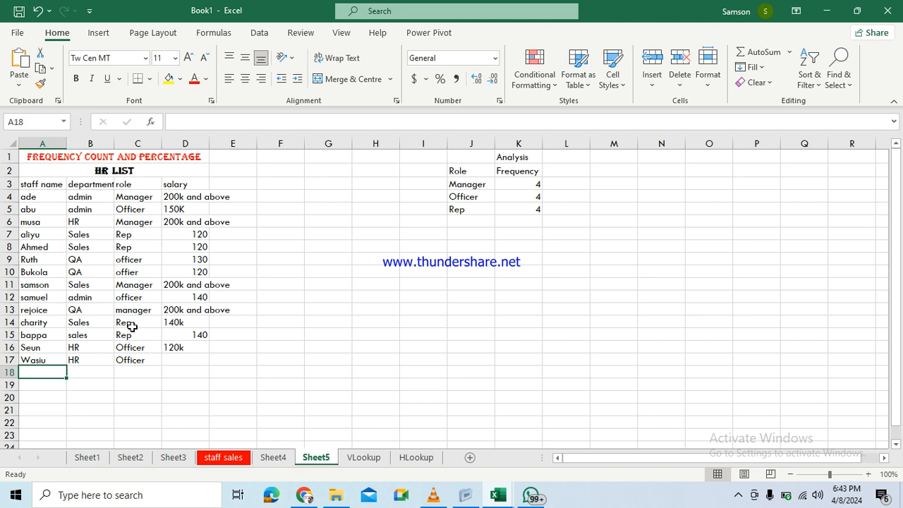
left_click(180, 359)
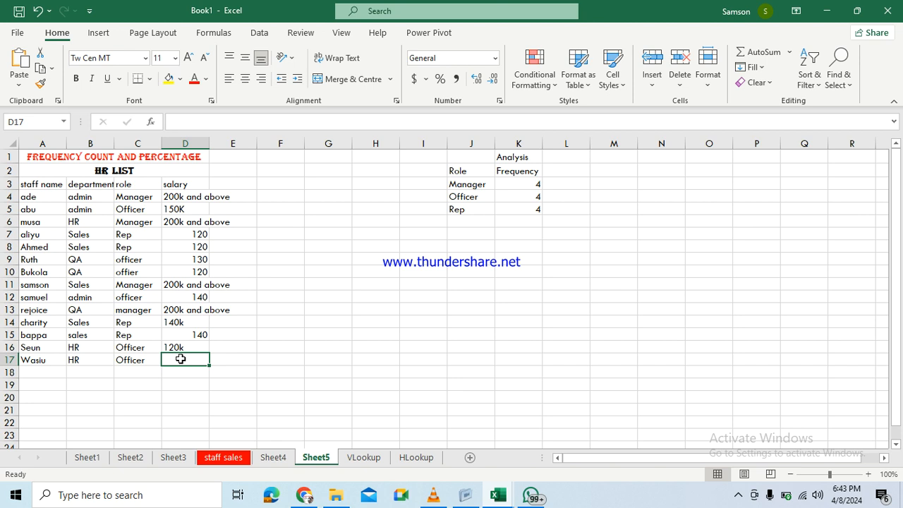
type("110k")
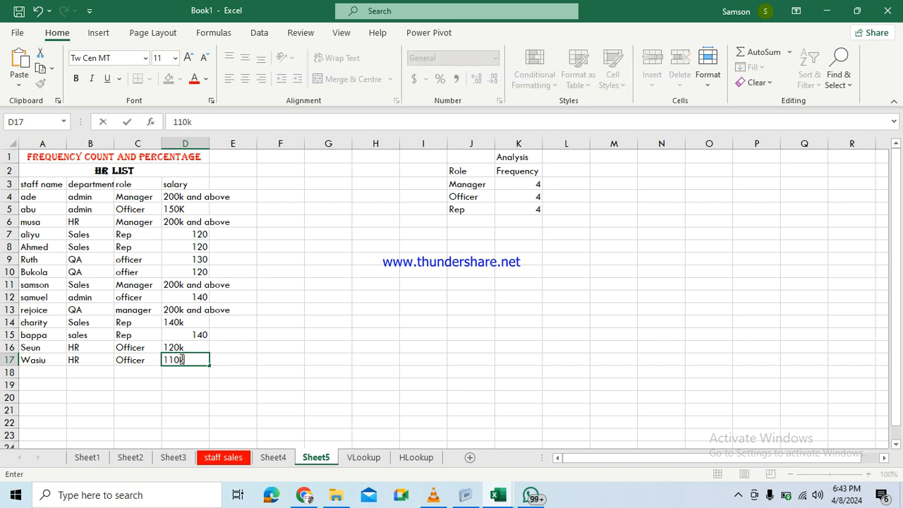
key("Return")
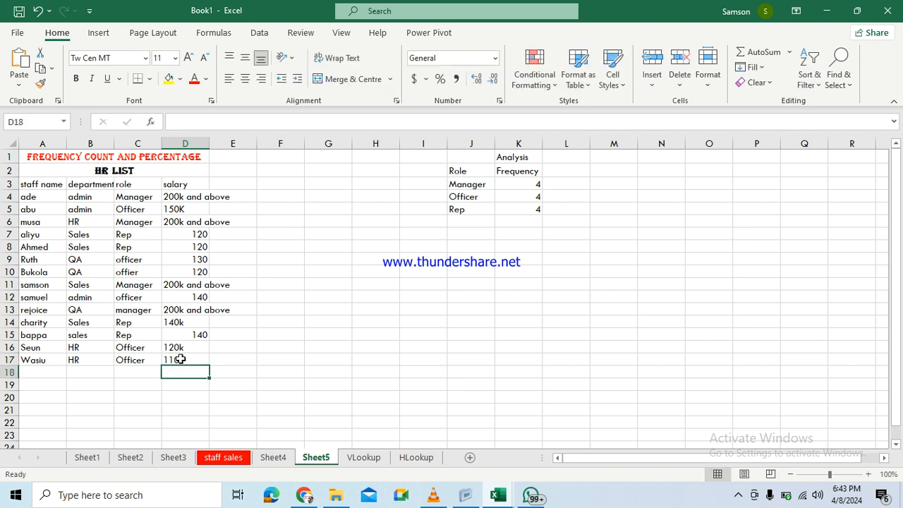
Step: Extend the range of the COUNTIF formulas in K3:K5 to C4:C17 to include the new staff row
left_click(527, 185)
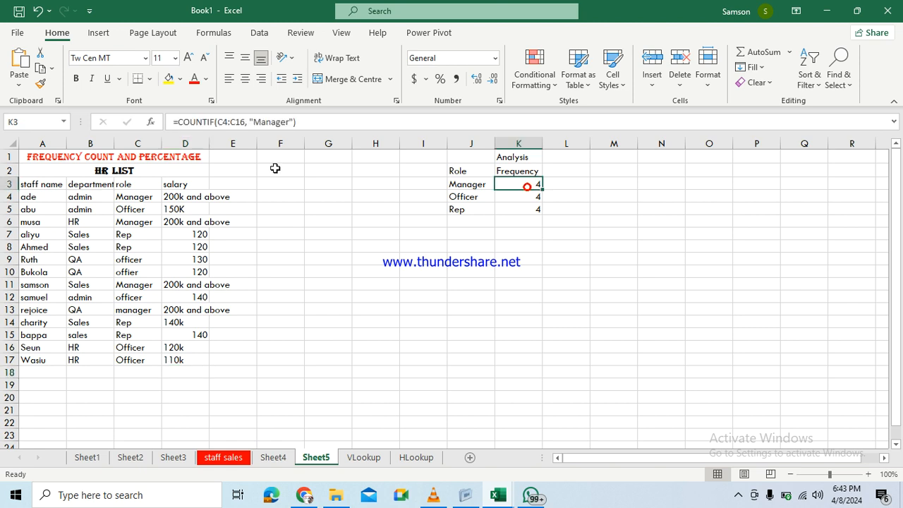
left_click(243, 125)
key("Return")
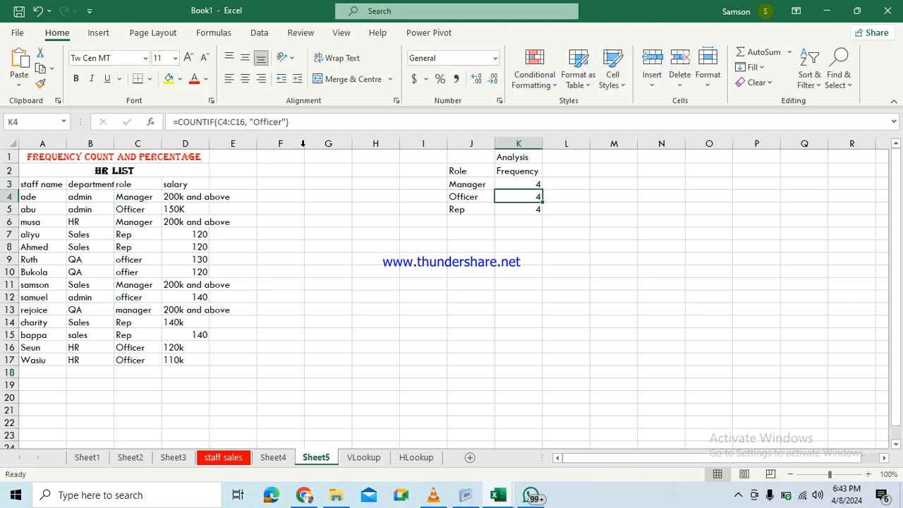
left_click(245, 123)
key("BackSpace")
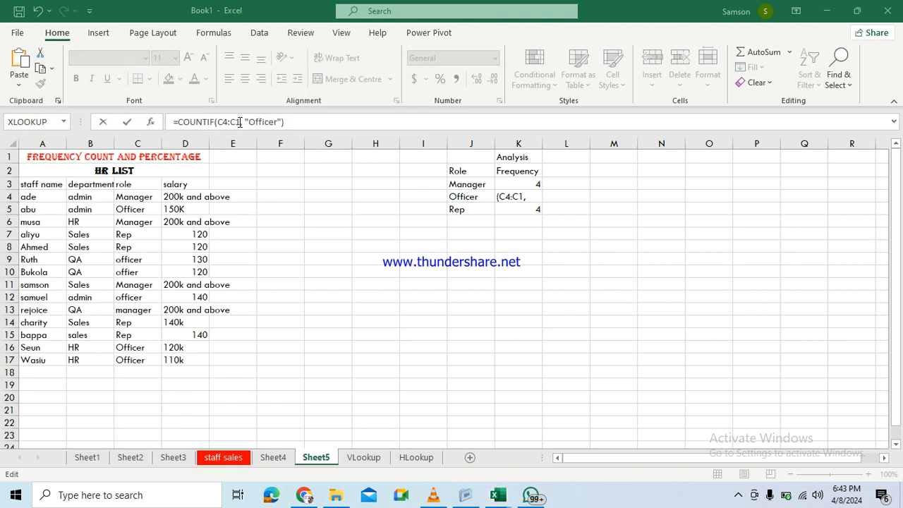
left_click(240, 122)
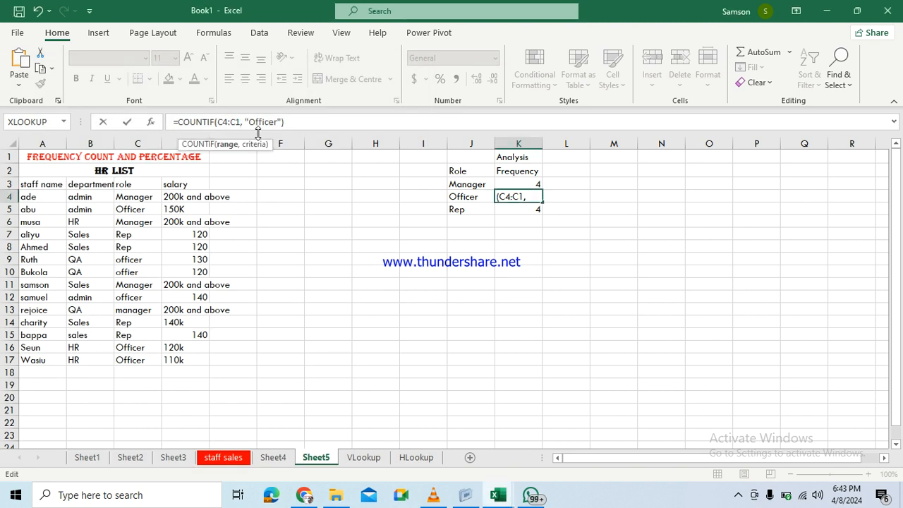
type("6")
key("Return")
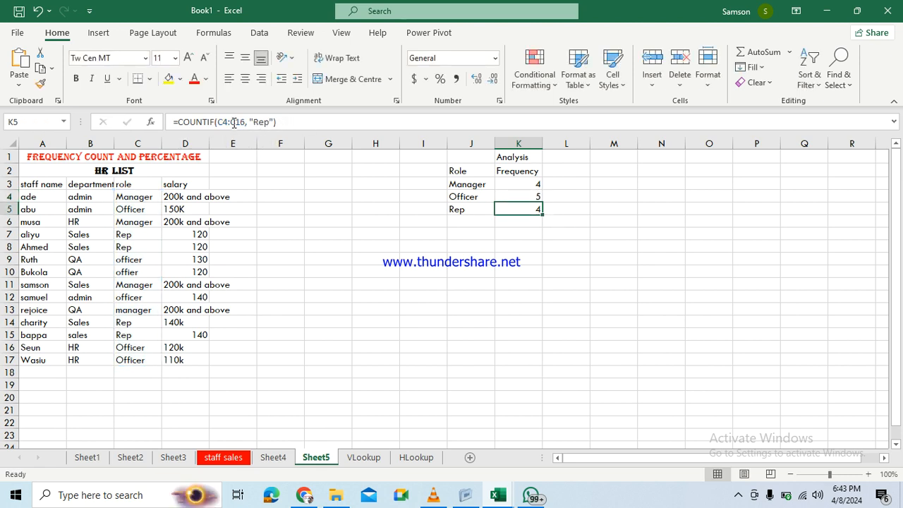
left_click(246, 122)
key("BackSpace")
type("7")
key("Return")
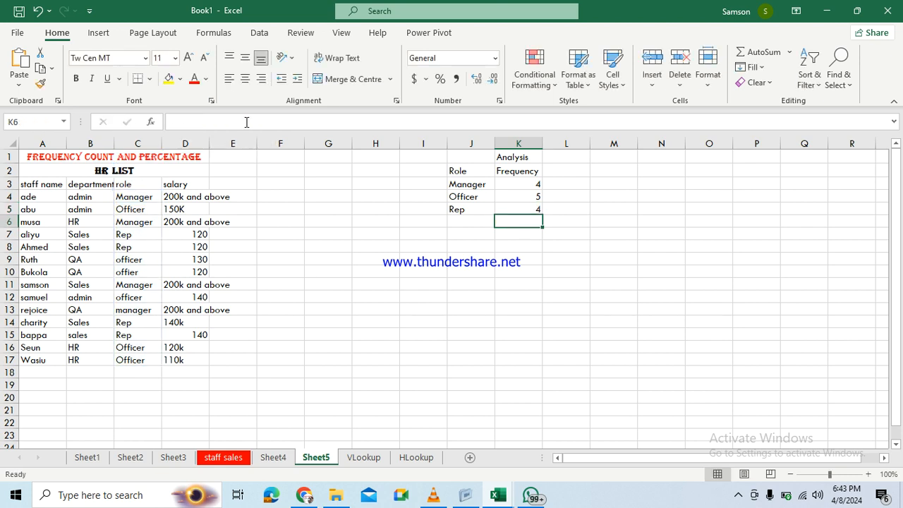
Step: Label J6 "total" and sum the role frequencies K3:K5 in K6 with the SUM function
left_click(464, 226)
type("total")
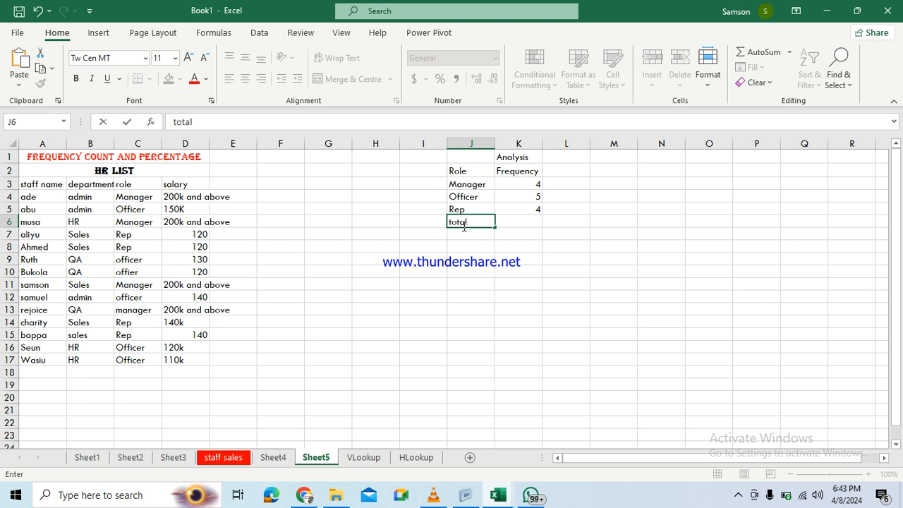
key("Tab")
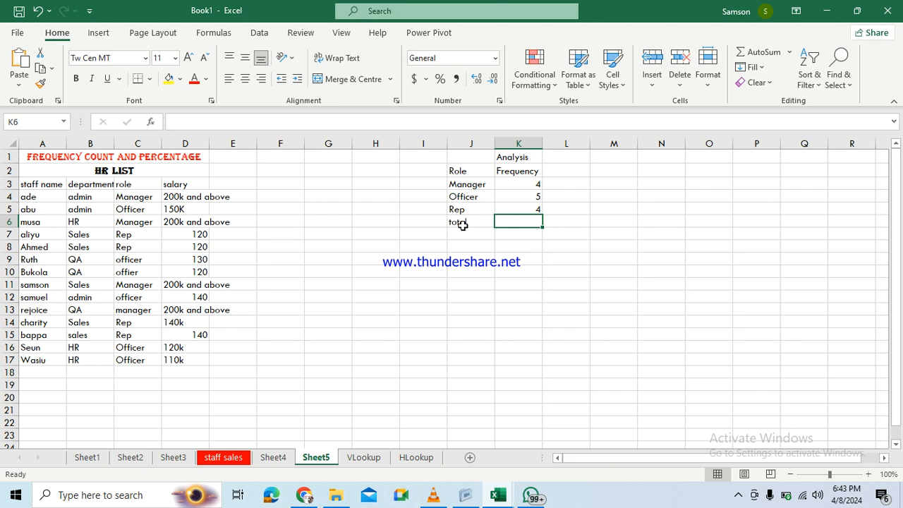
type("=")
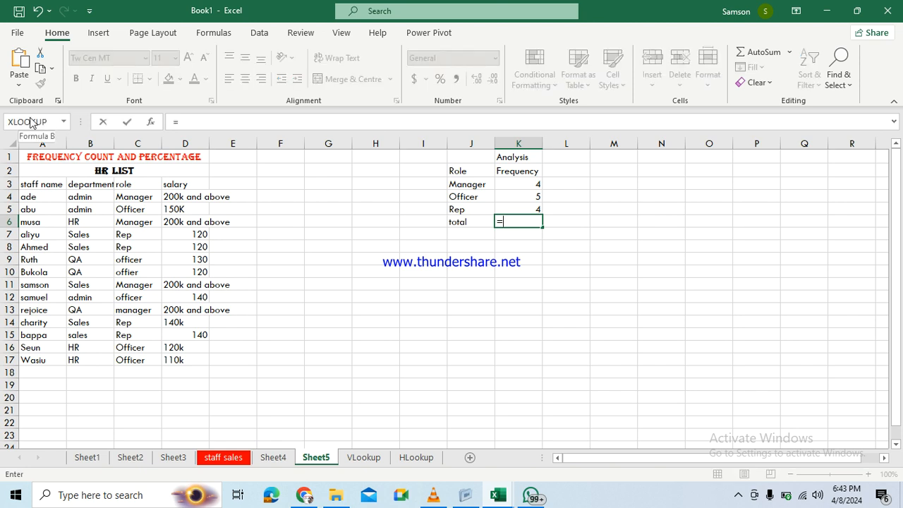
left_click(64, 122)
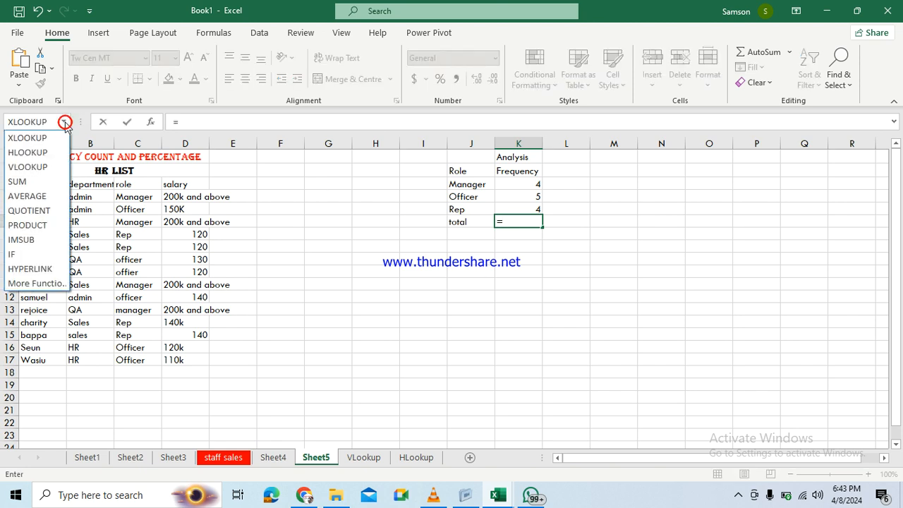
left_click(24, 182)
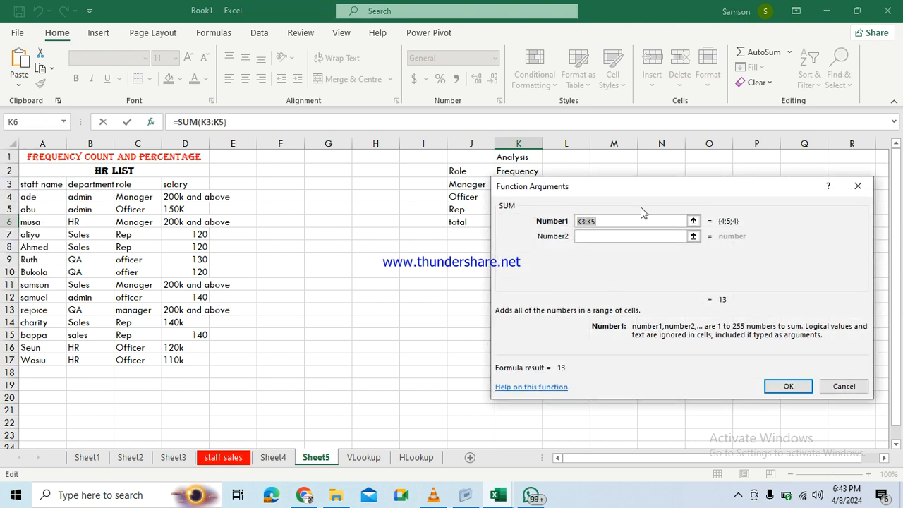
left_click(780, 381)
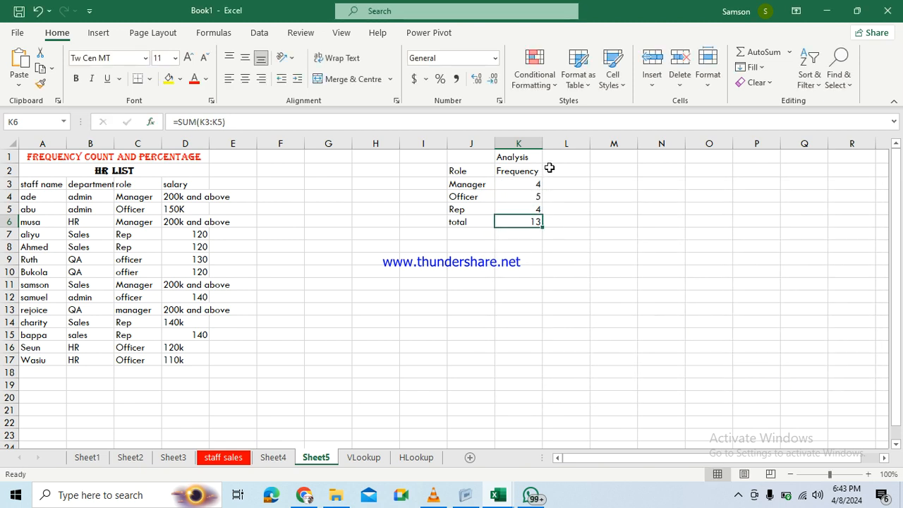
Step: Add a "Percentage" heading in L2 and calculate the Manager share in L3 with the formula =K3/K6
left_click(554, 172)
type("Pe")
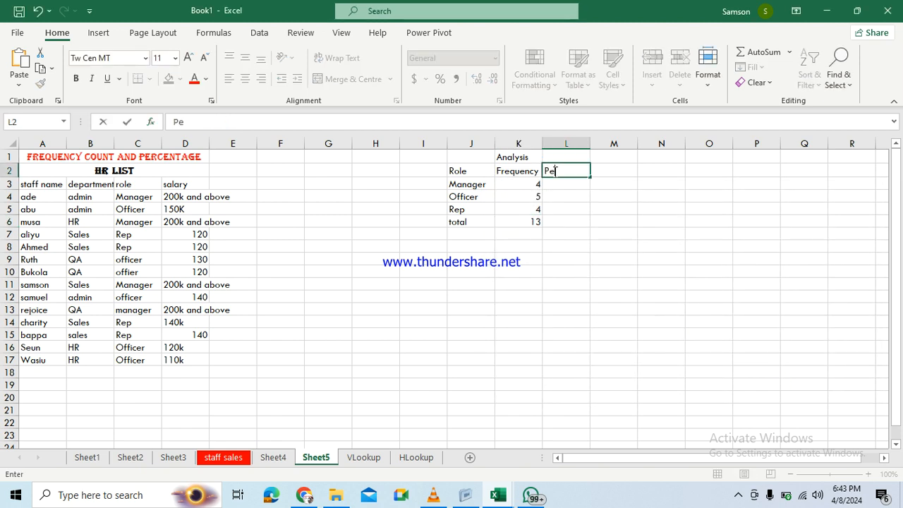
type("rcentage")
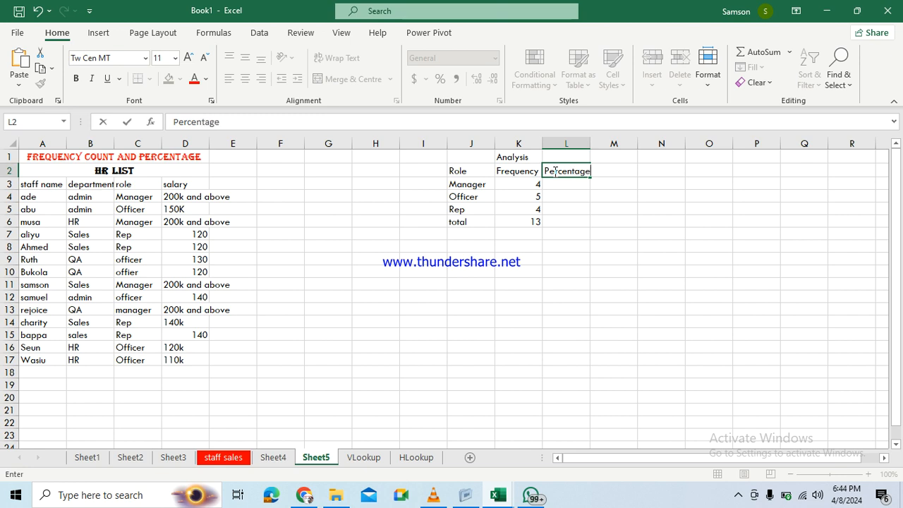
left_click(559, 184)
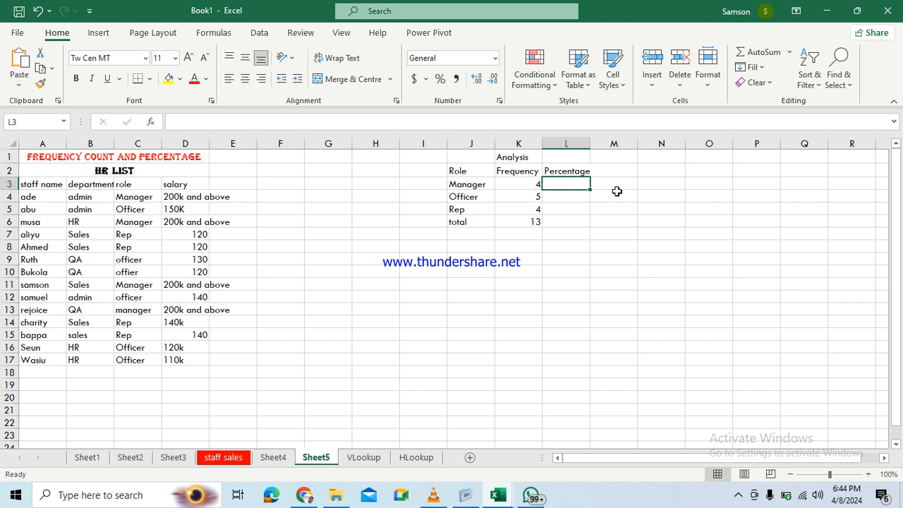
type("=")
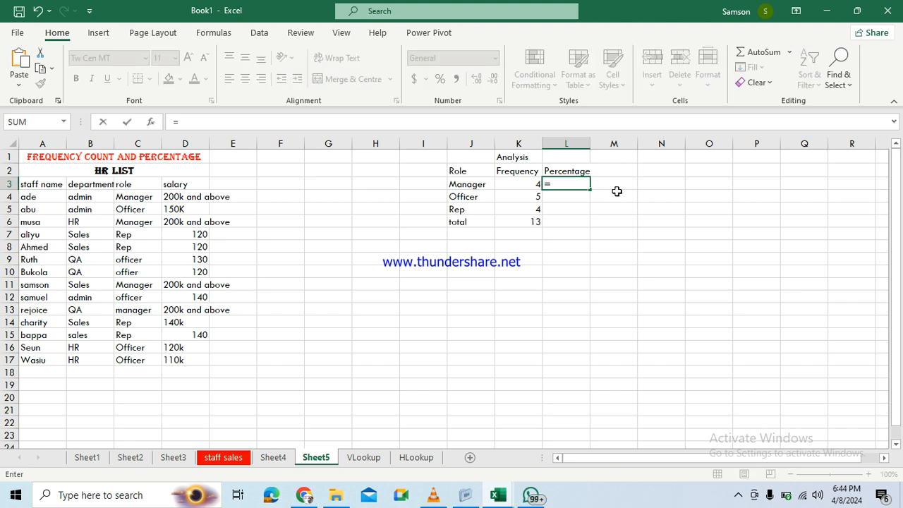
left_click(537, 184)
type("/")
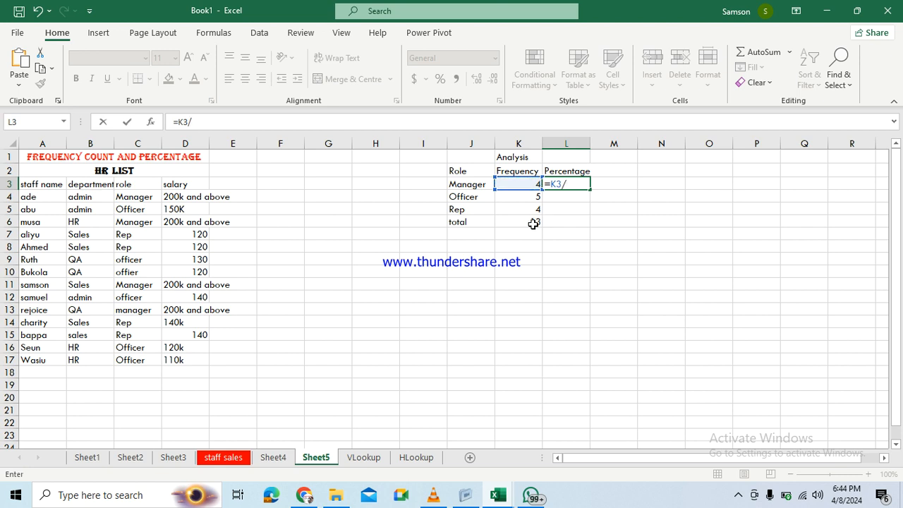
left_click(534, 223)
key("Return")
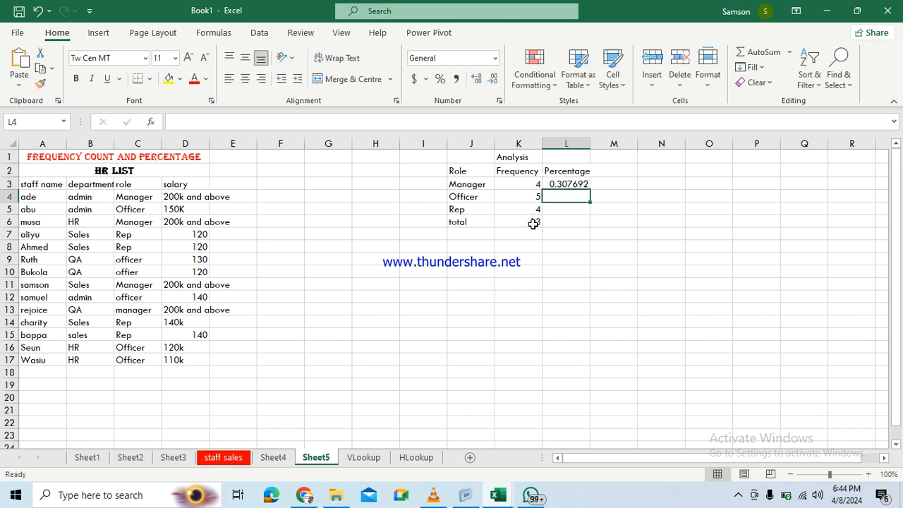
Step: Format the Manager share in L3 as a percentage and fill its formula down to L6
left_click(573, 182)
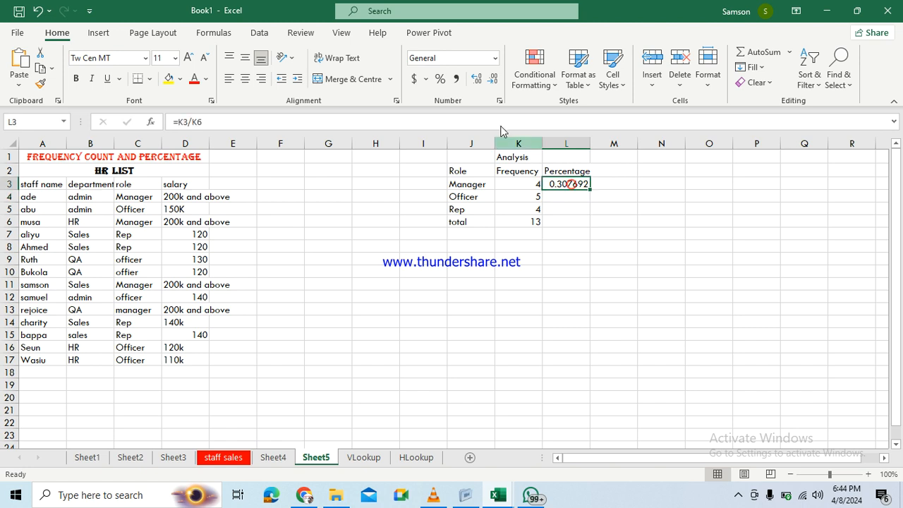
left_click(441, 80)
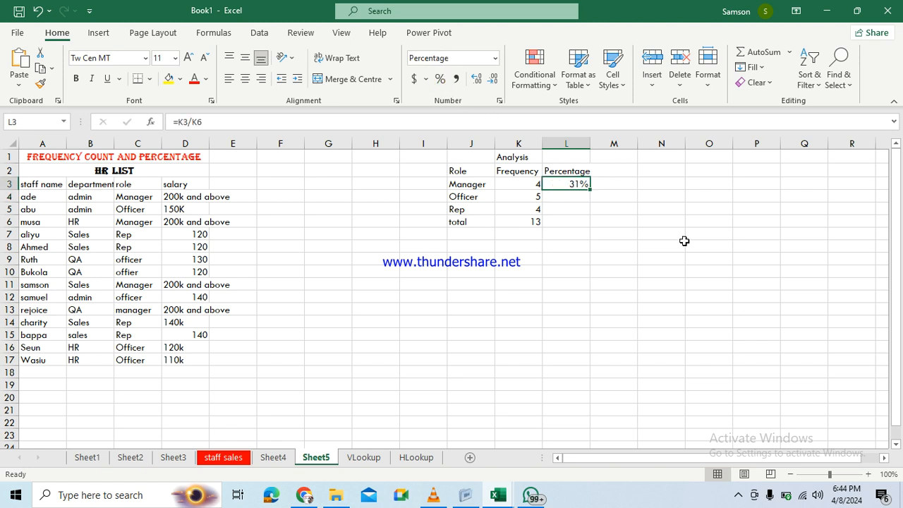
left_click_drag(589, 189, 585, 226)
Step: Correct the Officer percentage formula in L4 to divide by the total in K6
left_click(558, 197)
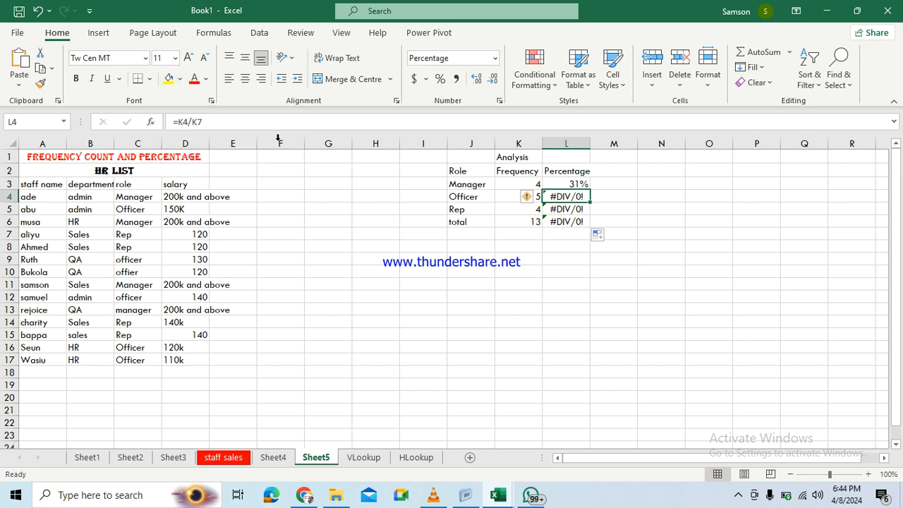
left_click(530, 223)
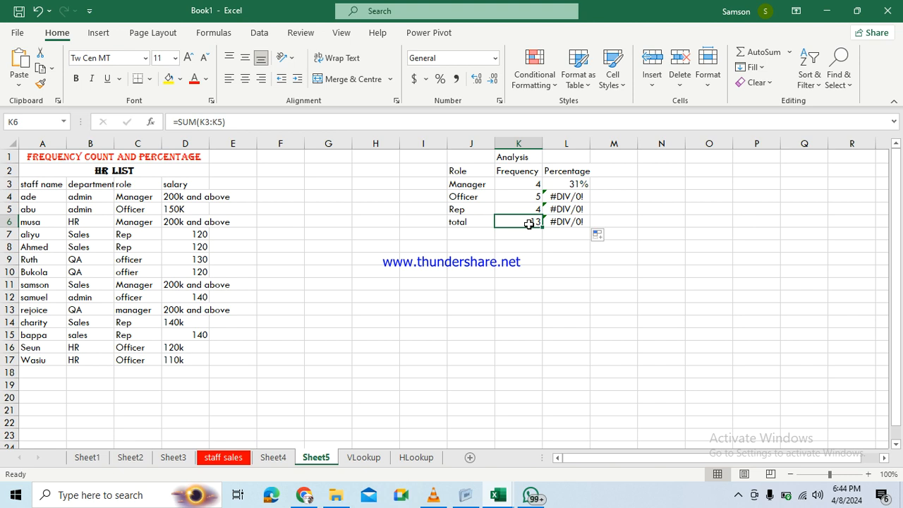
left_click(570, 196)
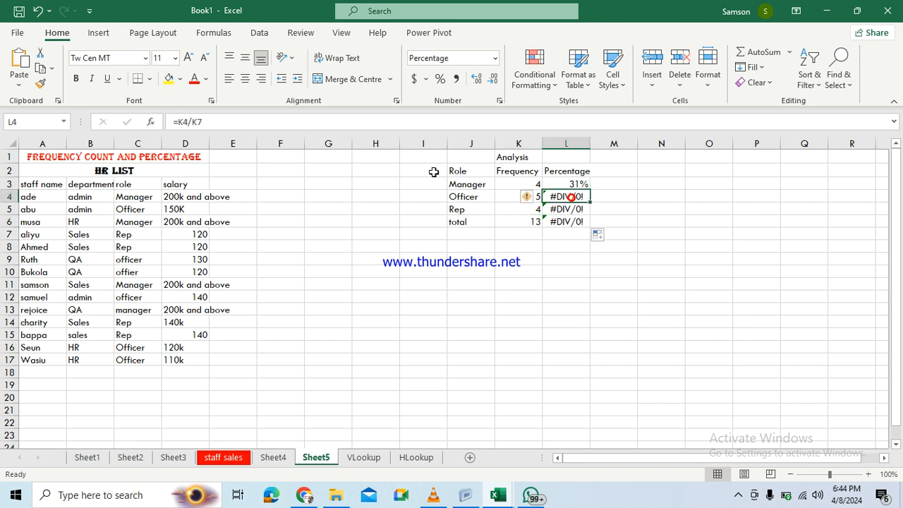
left_click(203, 122)
key("BackSpace")
type("6")
key("Return")
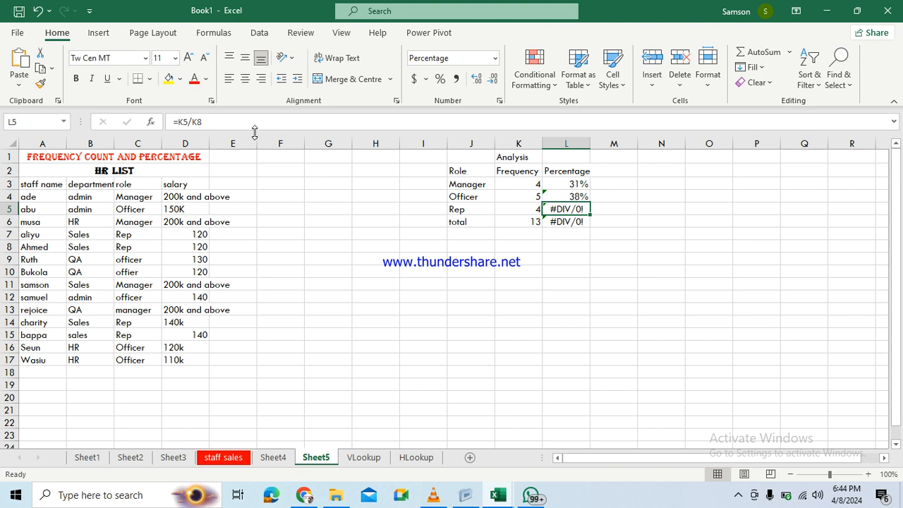
Step: Correct the Rep and total percentage formulas in L5 and L6 to divide by K6
left_click(202, 122)
key("BackSpace")
type("6")
key("Return")
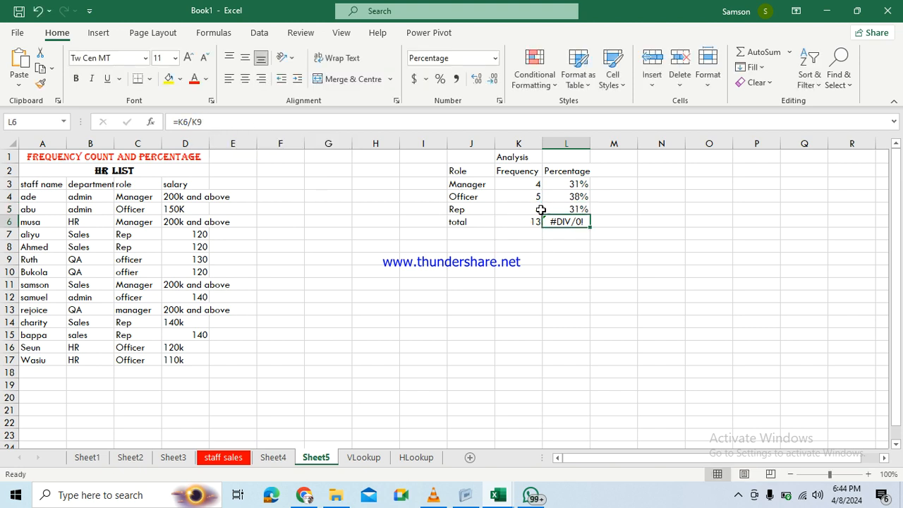
left_click(560, 221)
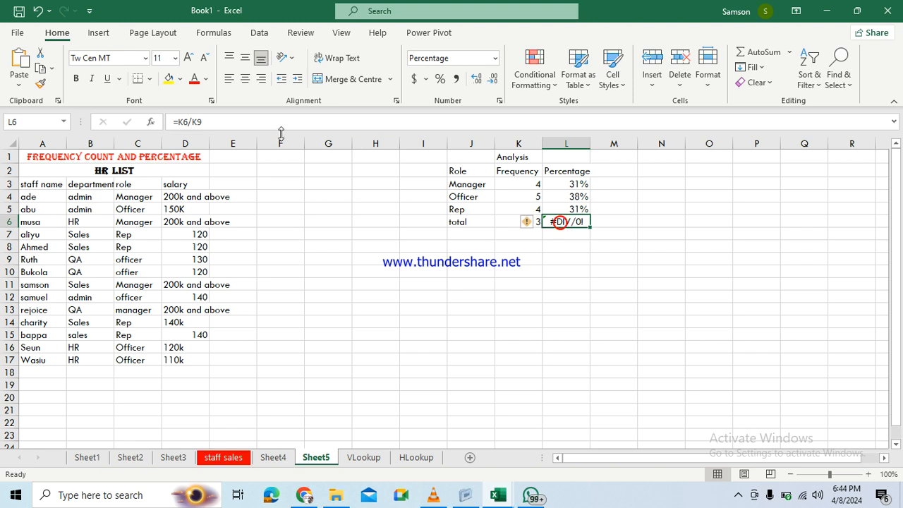
left_click(204, 122)
key("BackSpace")
type("6")
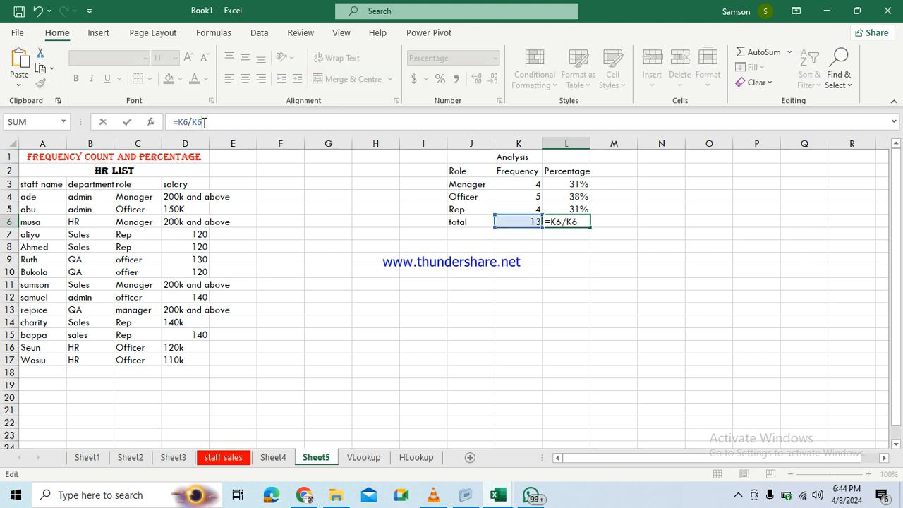
key("Return")
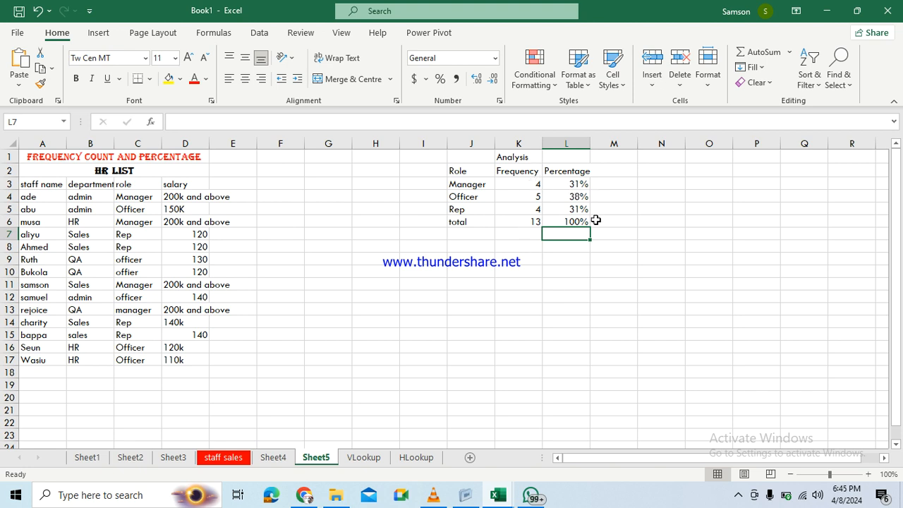
left_click(614, 171)
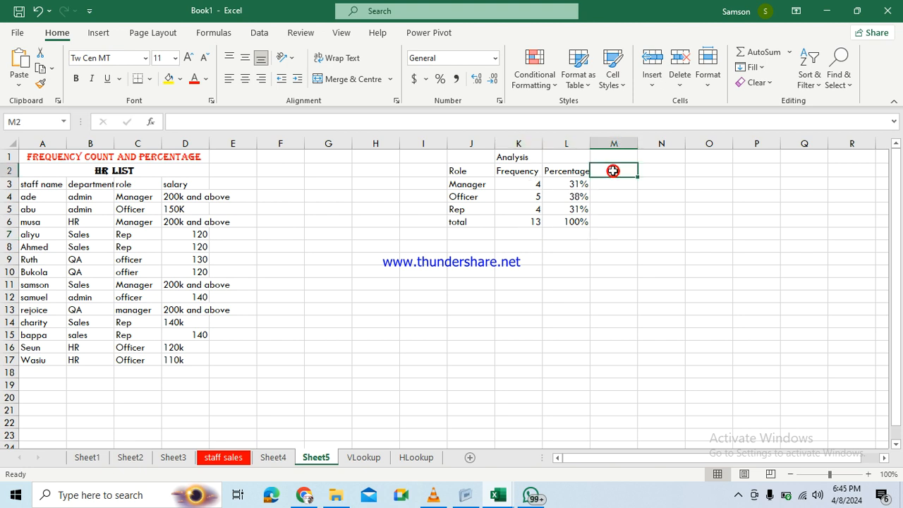
type("Av ")
type("rag")
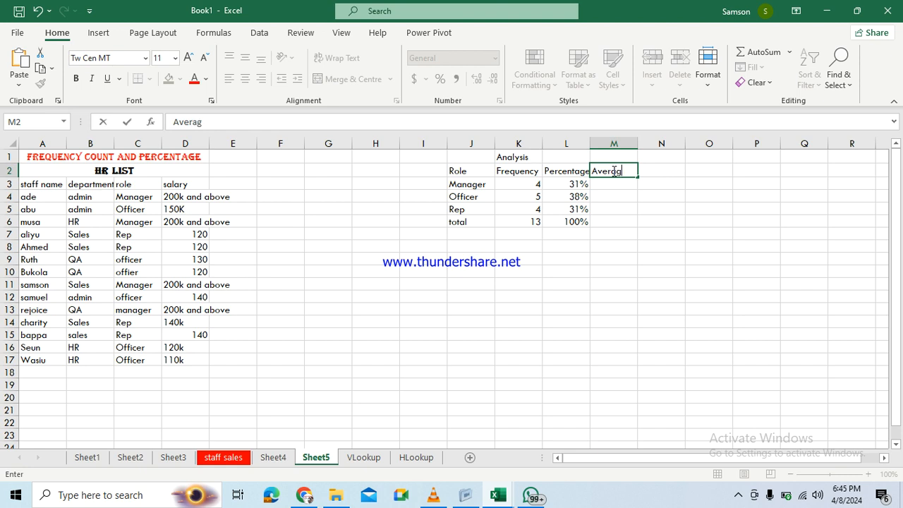
type("e")
left_click(611, 185)
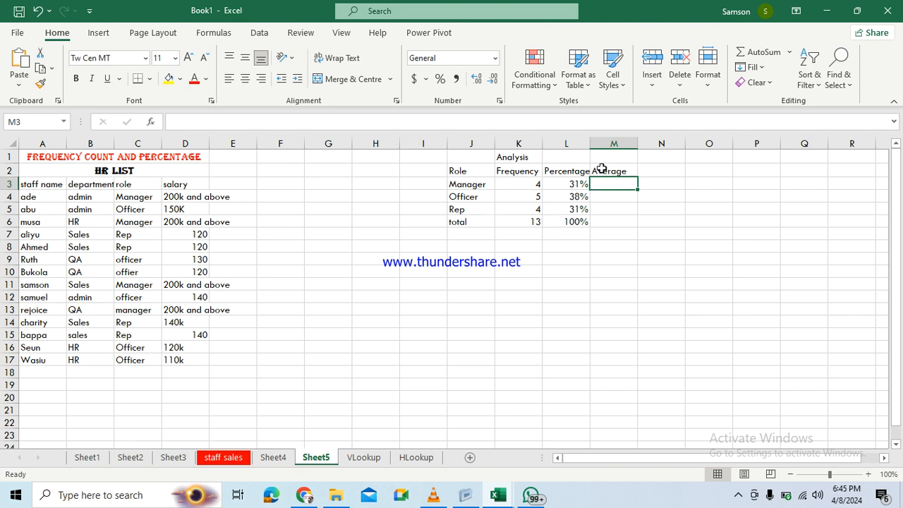
left_click(610, 171)
key("BackSpace")
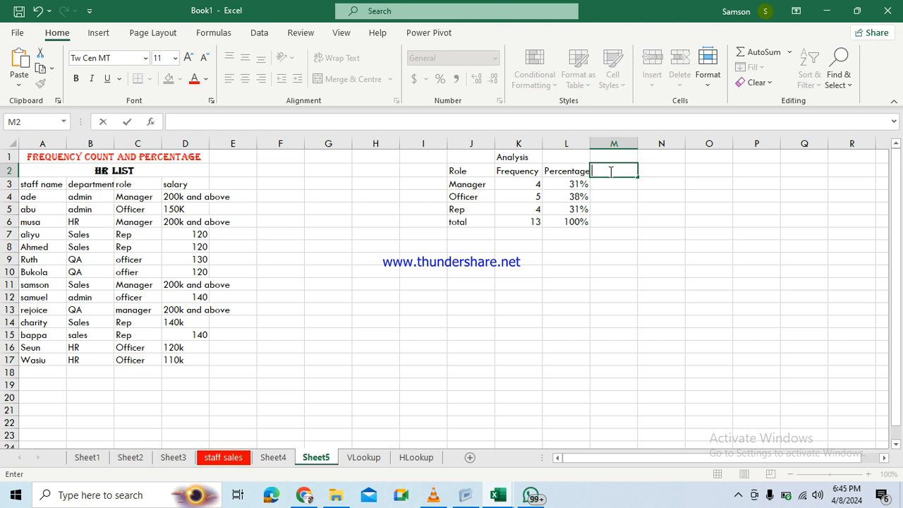
Step: Label J7 "Average" and insert the AVERAGE function into K7 after searching the function list for "average"
left_click(460, 234)
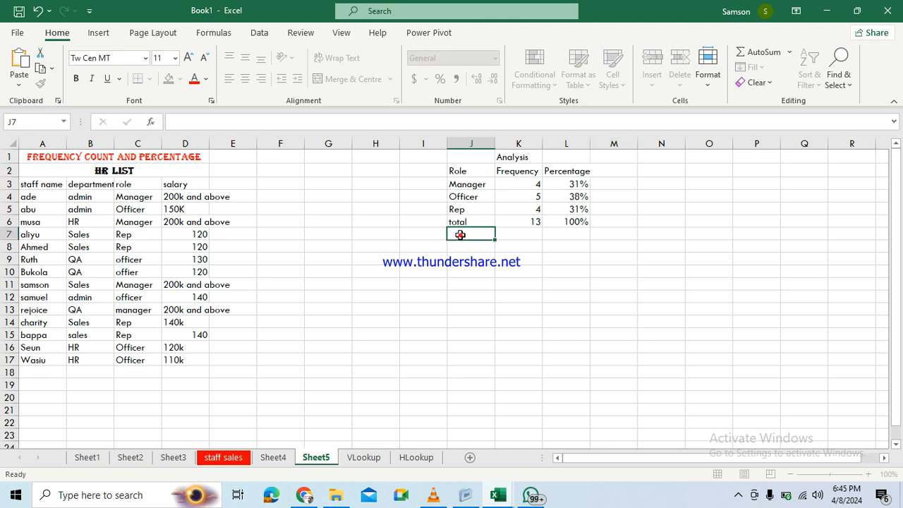
type("Average")
left_click(521, 236)
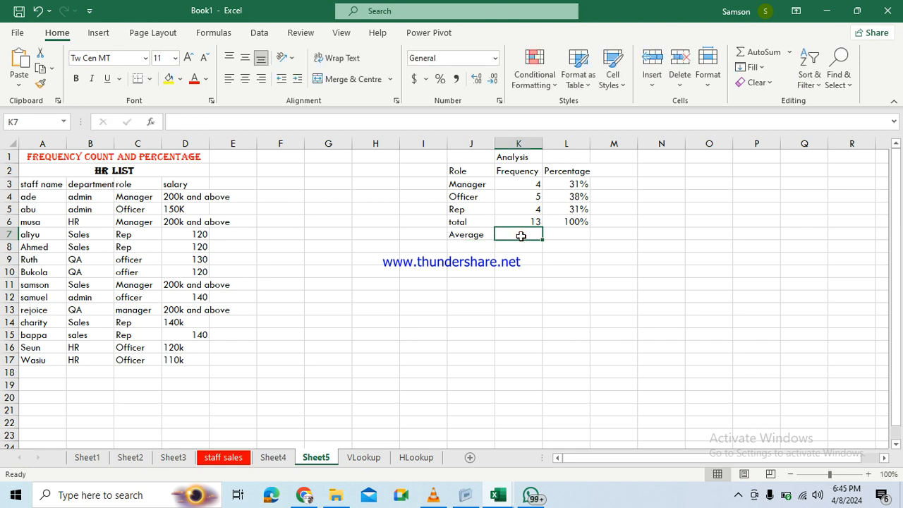
type("=")
left_click(64, 122)
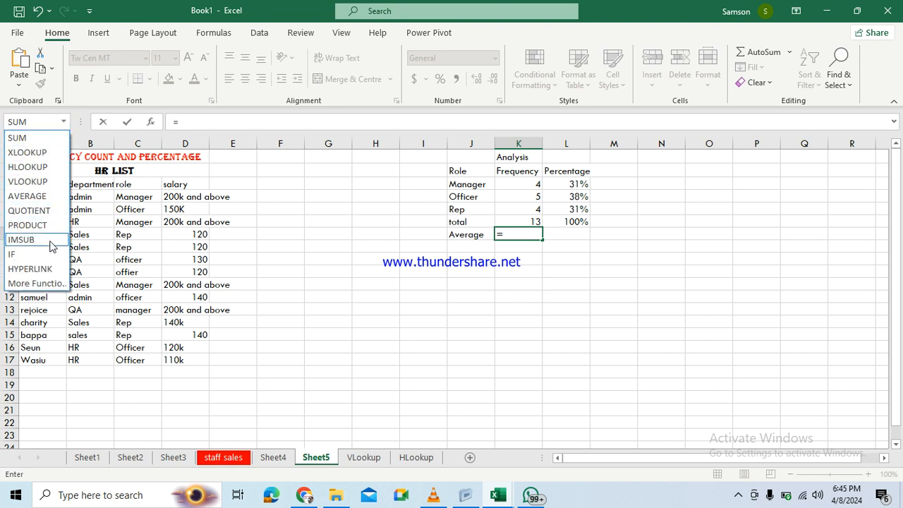
left_click(37, 284)
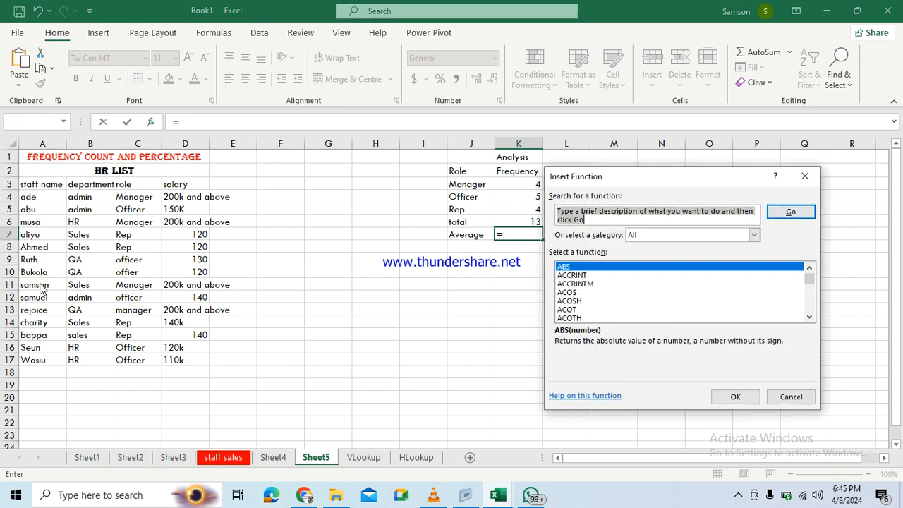
type("avea")
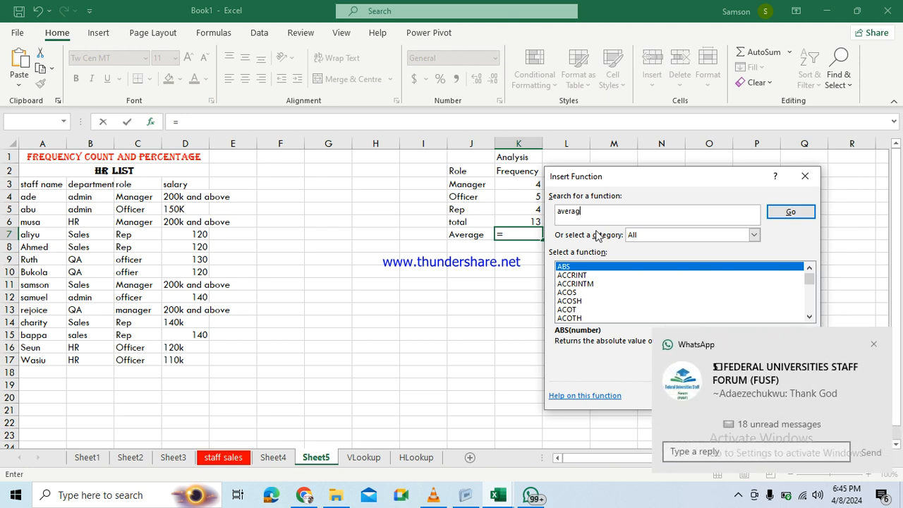
left_click(784, 212)
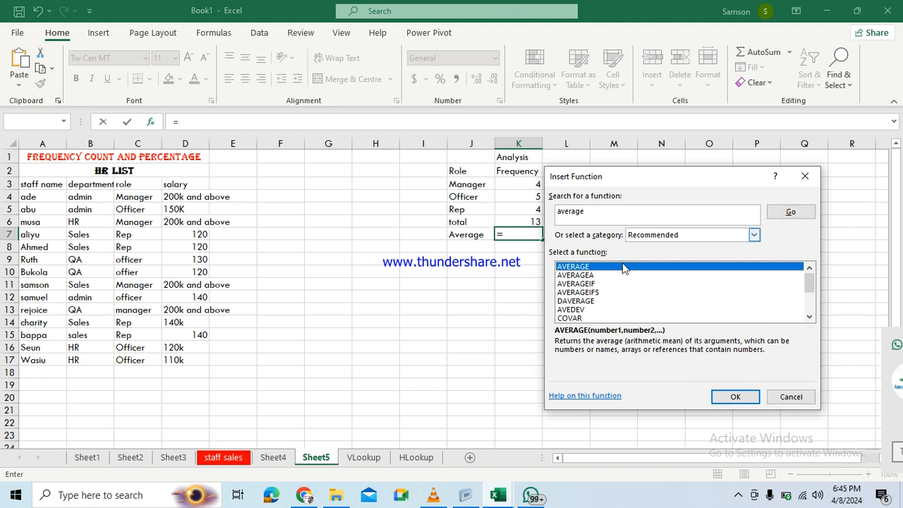
left_click(741, 400)
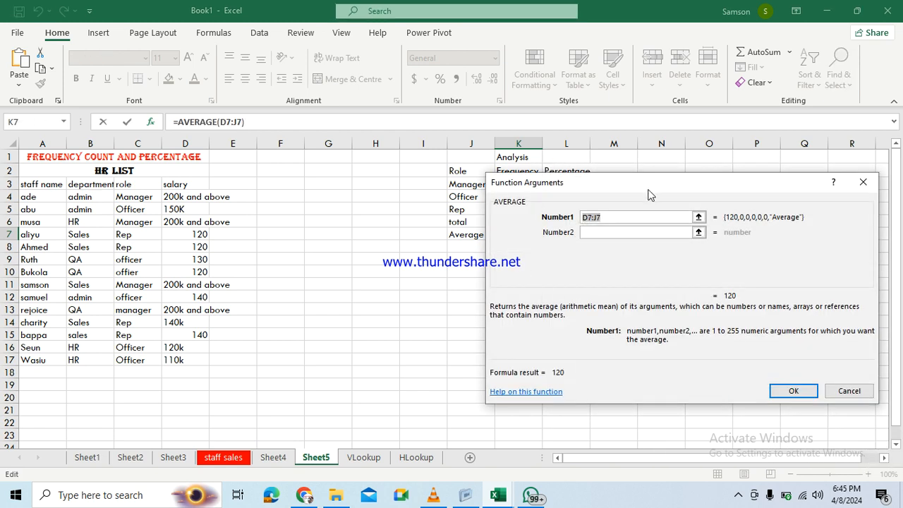
Step: Set the first argument of the AVERAGE function in K7 to the role frequencies K3:K5
left_click_drag(614, 188, 588, 278)
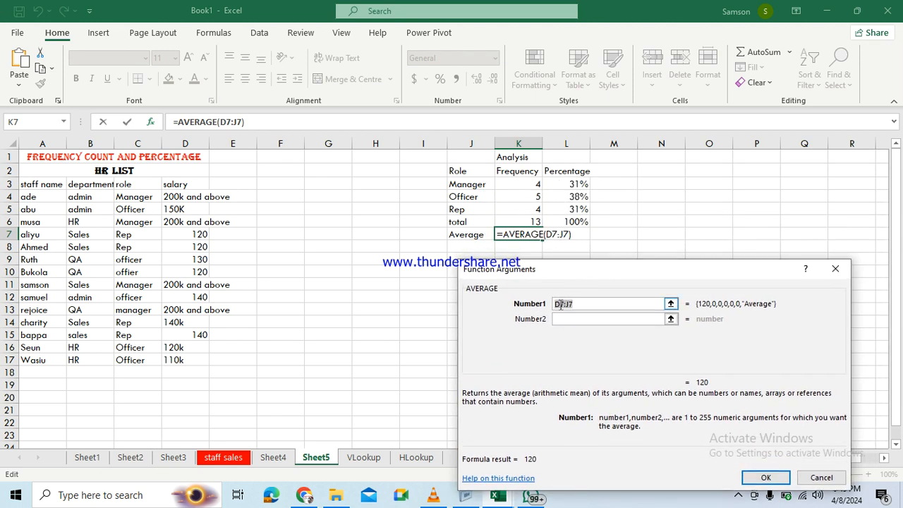
key("BackSpace")
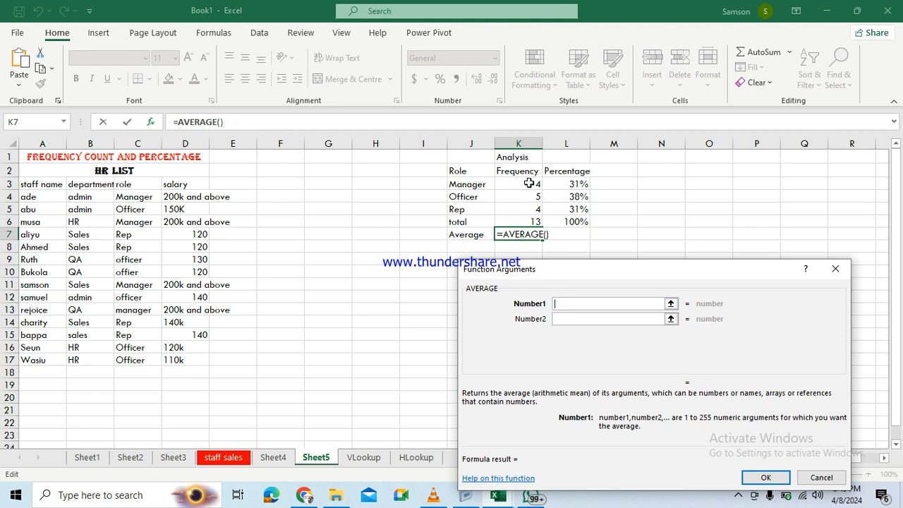
left_click_drag(528, 183, 528, 211)
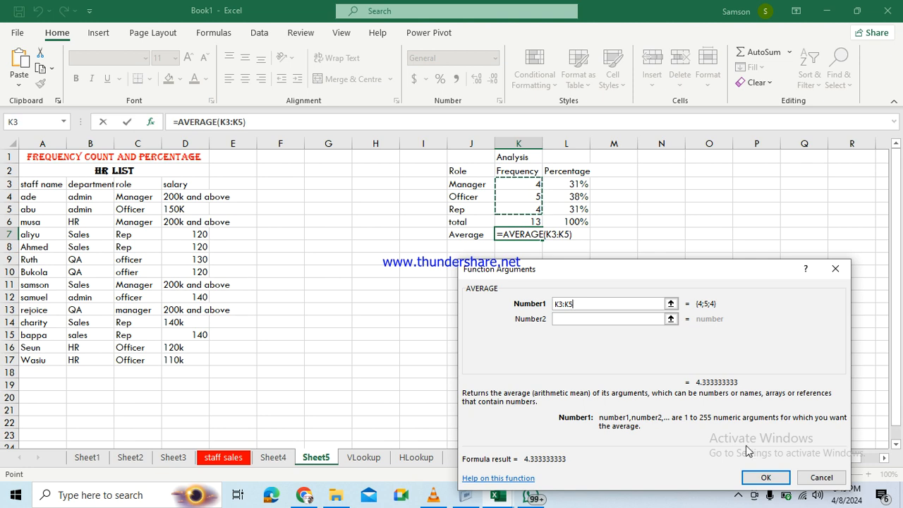
left_click(762, 478)
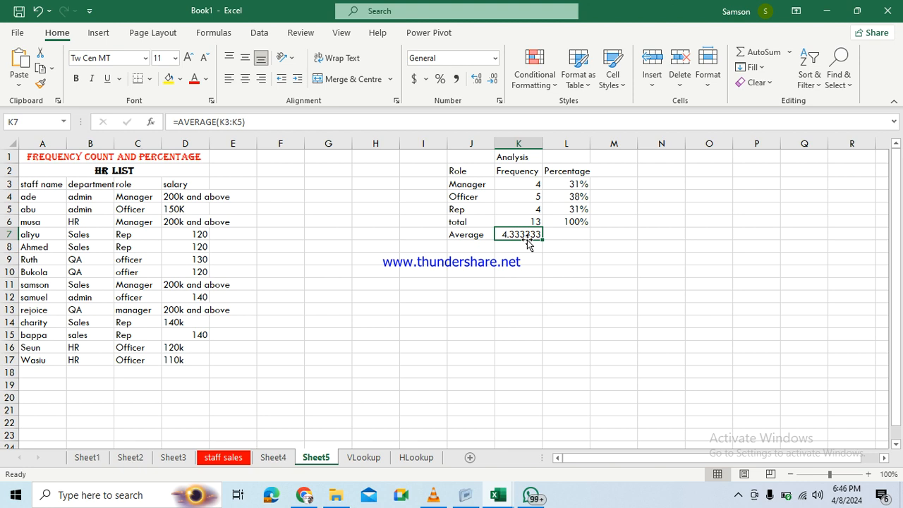
Step: Reduce the average frequency in K7 to two decimal places
left_click(491, 79)
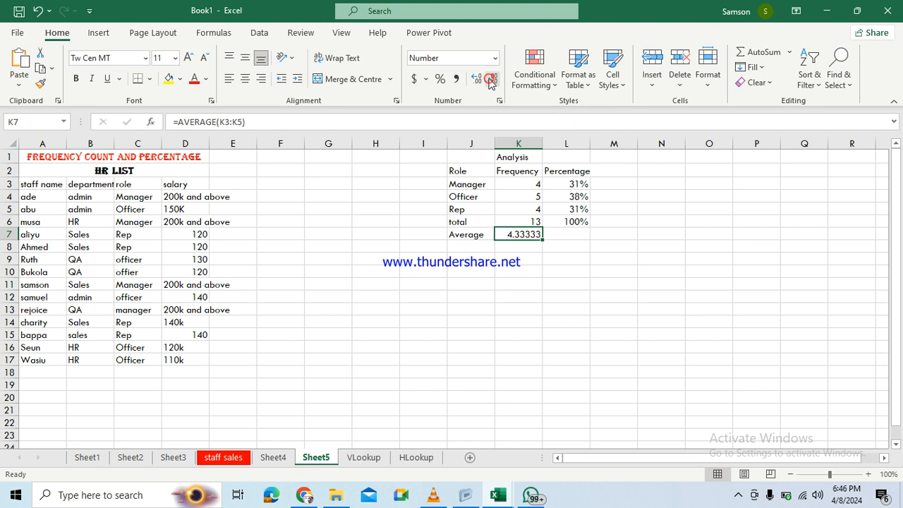
left_click(492, 78)
left_click(492, 78)
left_click(492, 78)
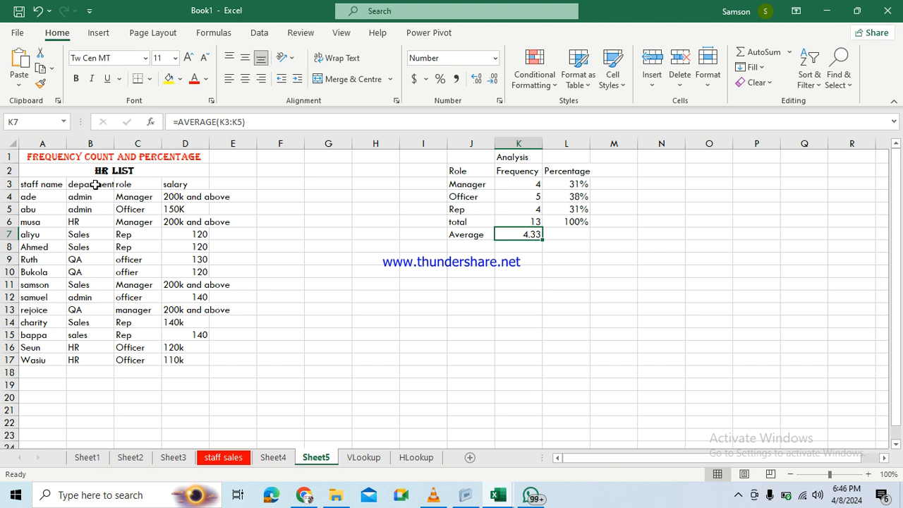
Step: Preview column, bar, line and histogram charts for the department and role data in B3:C17
left_click_drag(95, 185, 147, 358)
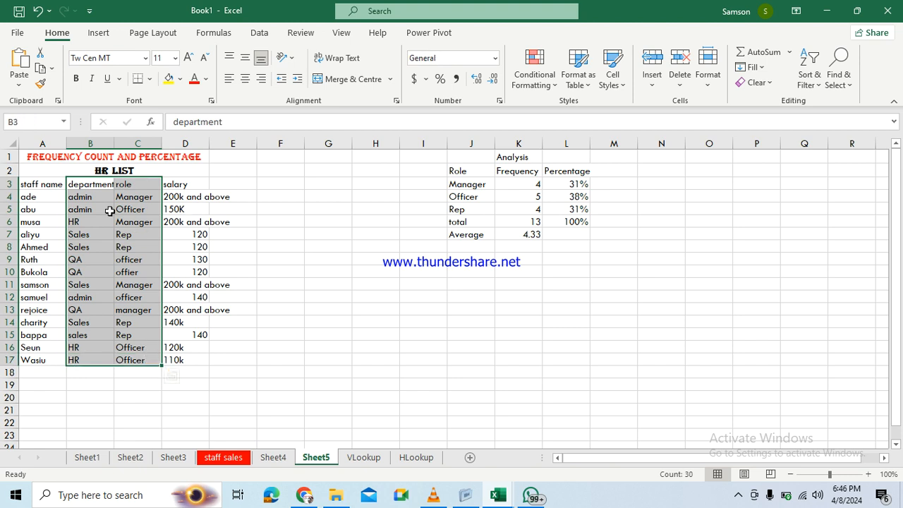
left_click(107, 34)
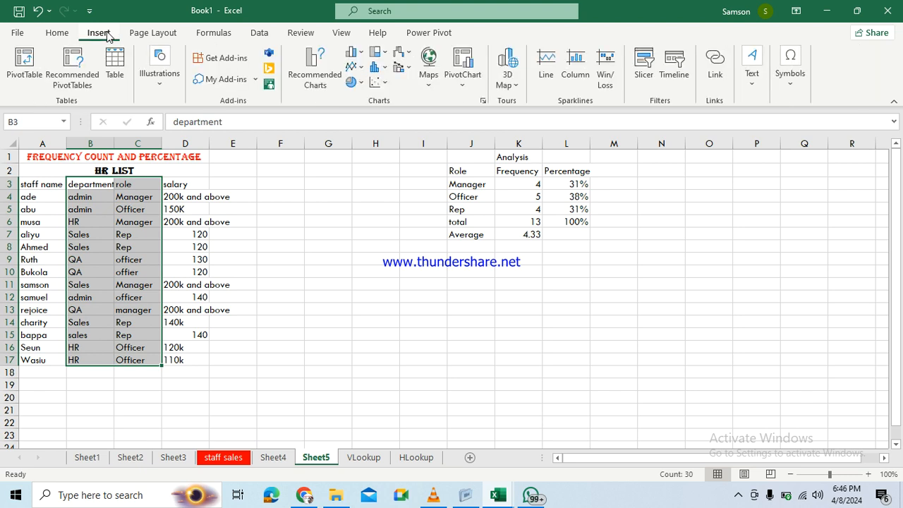
left_click(160, 86)
left_click(160, 86)
left_click(362, 54)
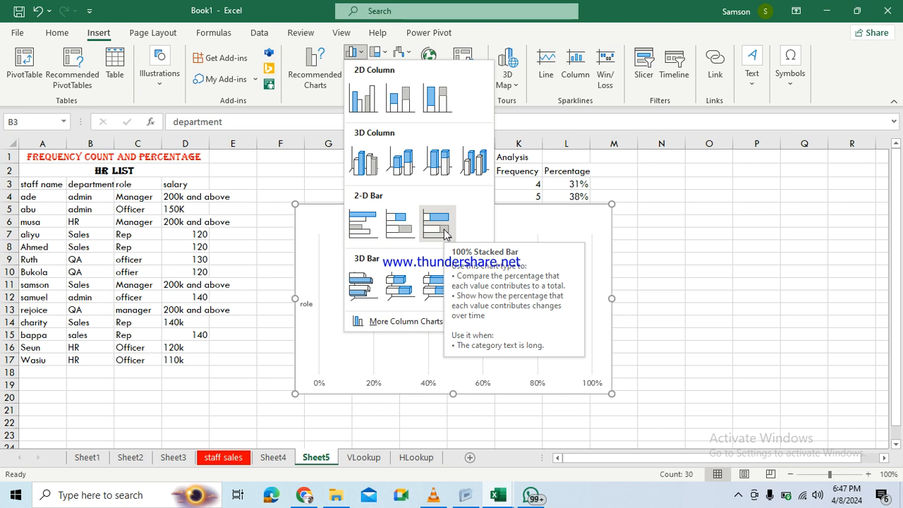
left_click(330, 96)
left_click(312, 58)
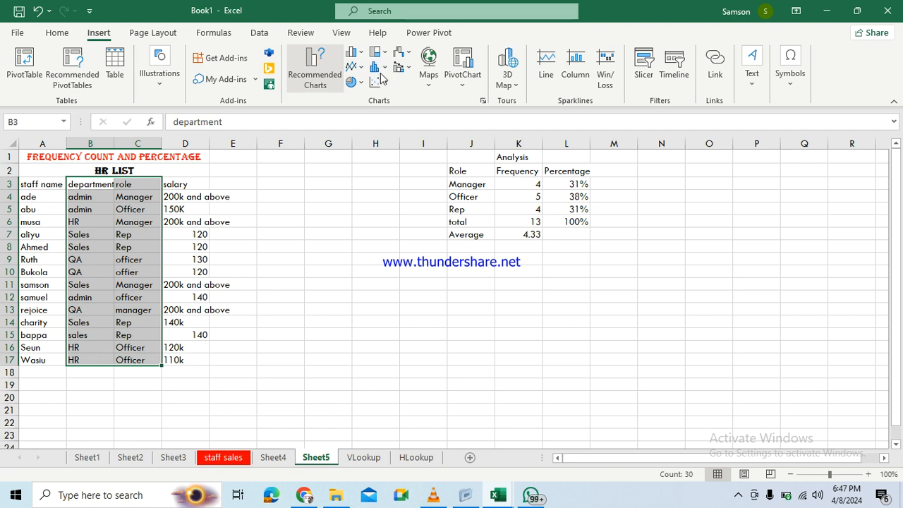
left_click(644, 48)
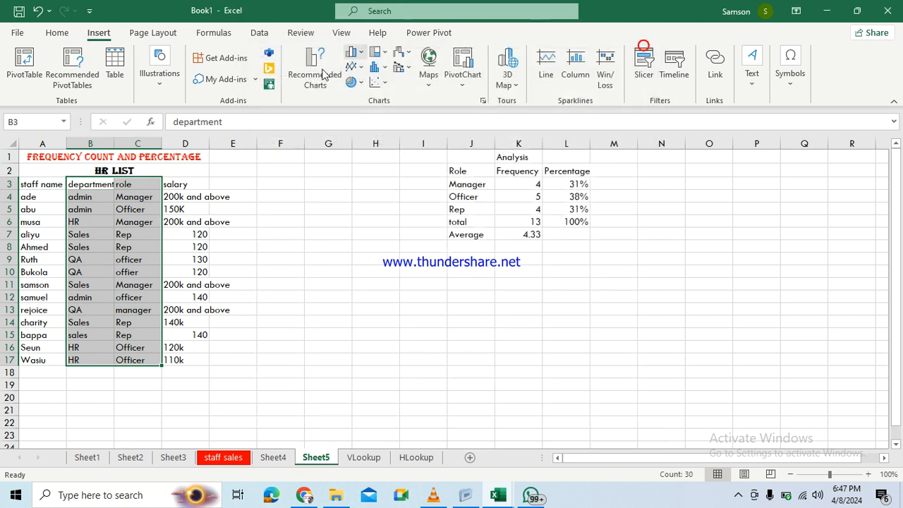
left_click(361, 67)
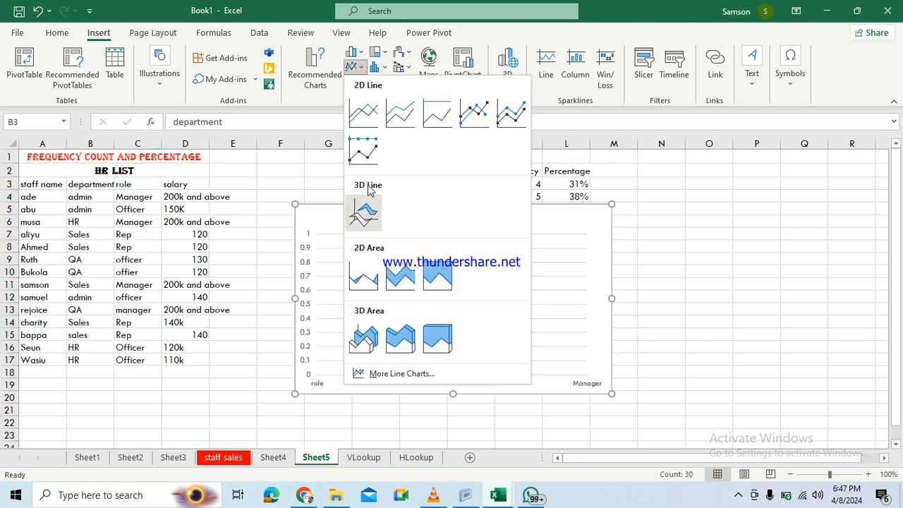
left_click(669, 184)
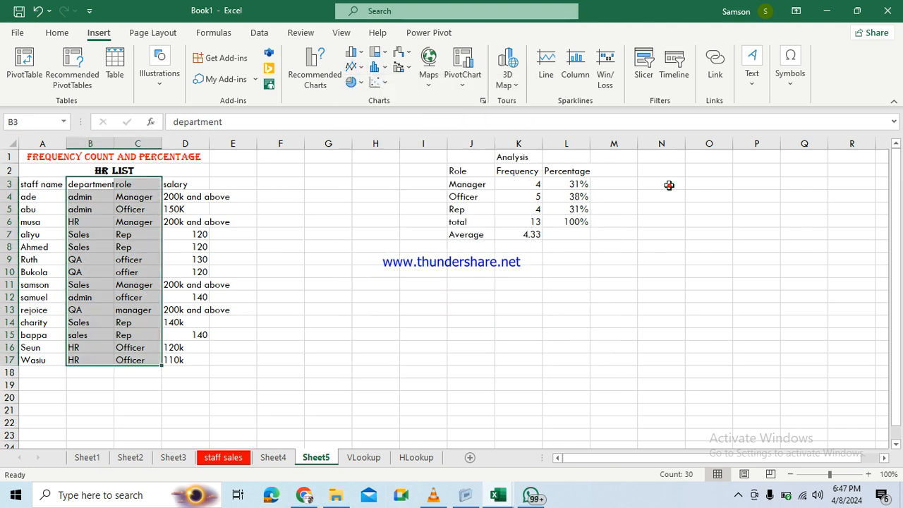
left_click(382, 68)
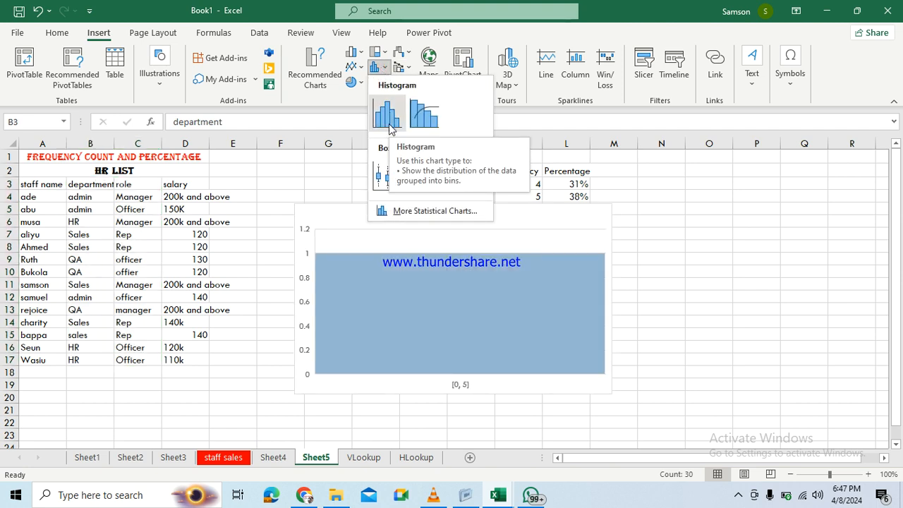
left_click(678, 263)
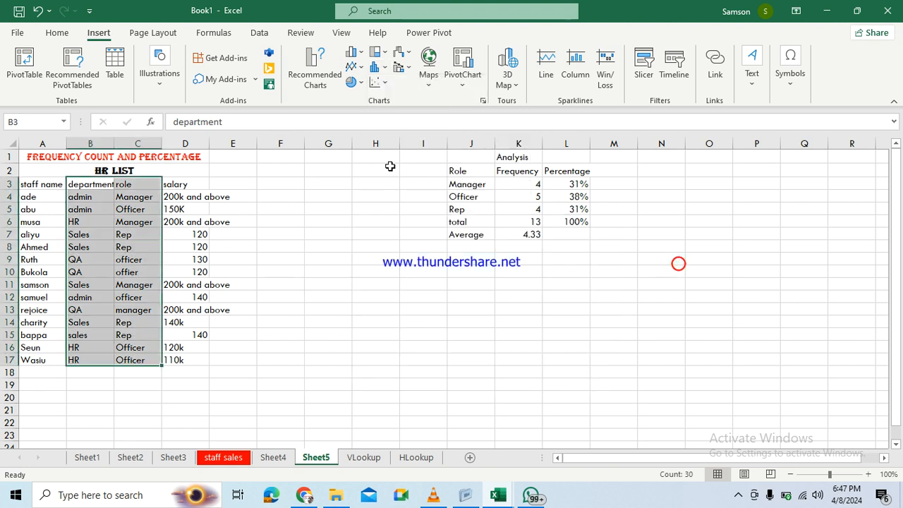
Step: Try a scatter chart of the department and role data and cut it from the sheet
left_click(379, 82)
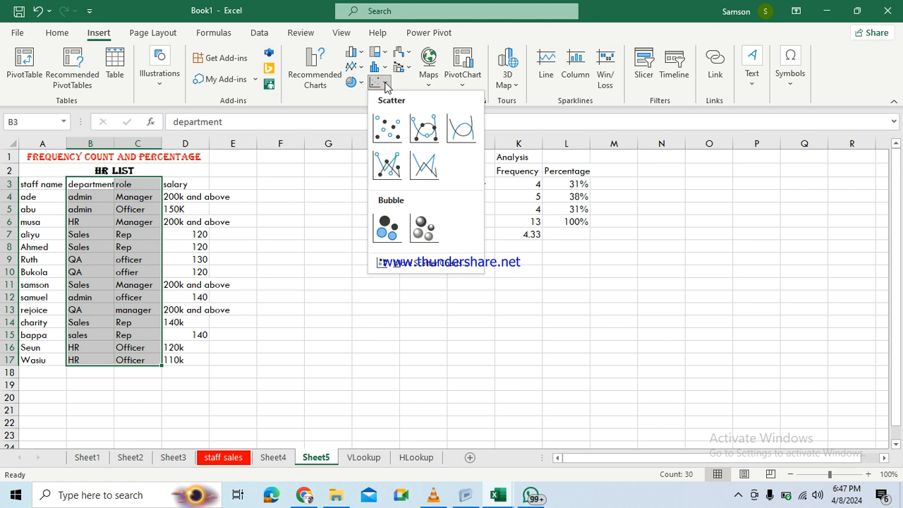
left_click(395, 135)
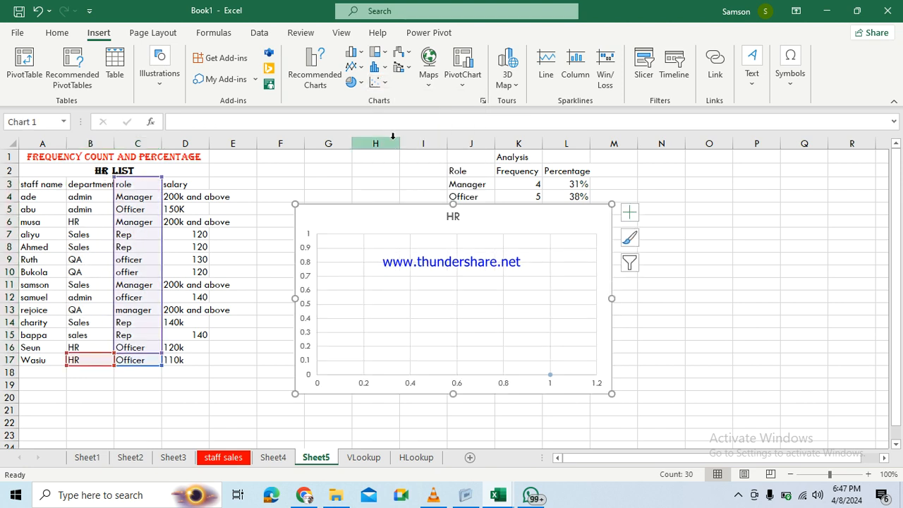
right_click(606, 210)
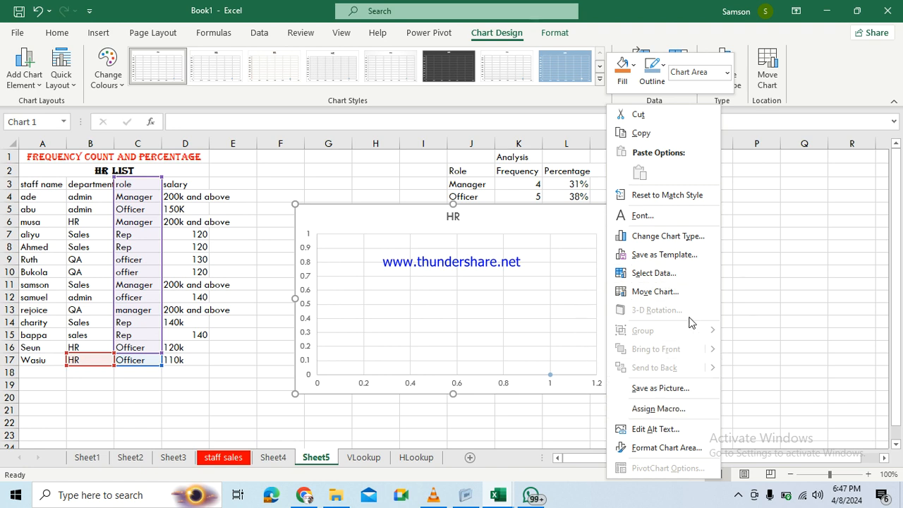
left_click(512, 215)
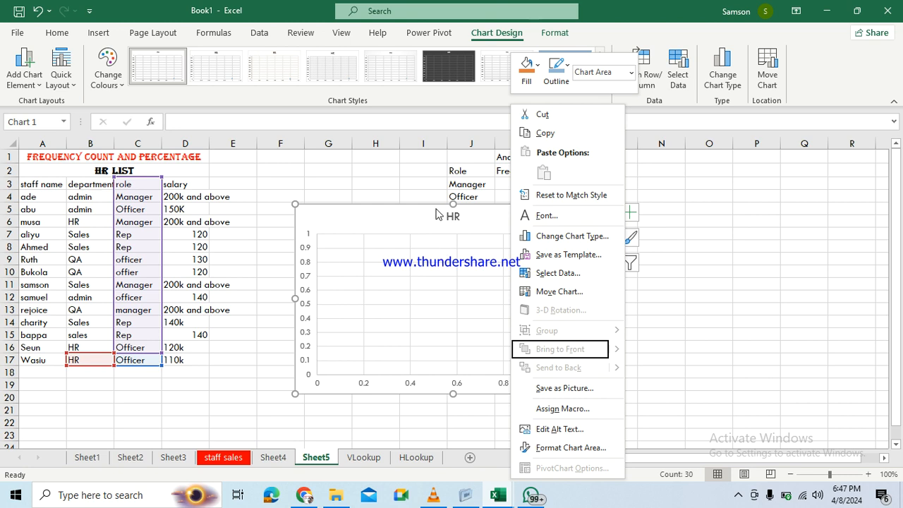
left_click(557, 114)
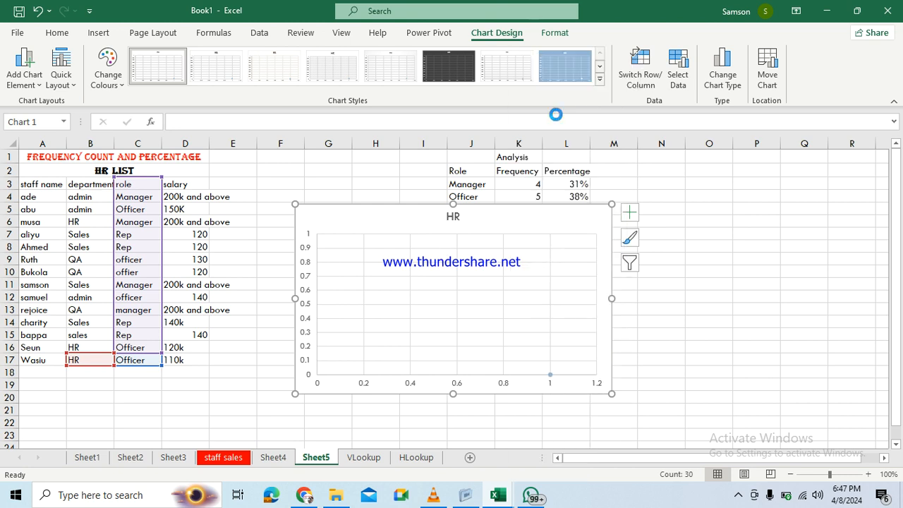
left_click(578, 324)
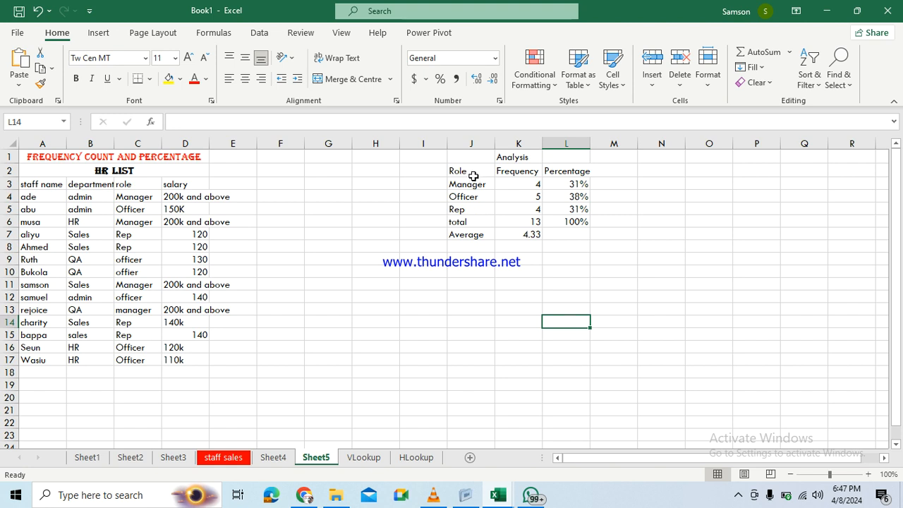
Step: Insert a 2D clustered column chart of the Manager, Officer and Rep frequencies from J2:K5
left_click_drag(468, 174, 515, 214)
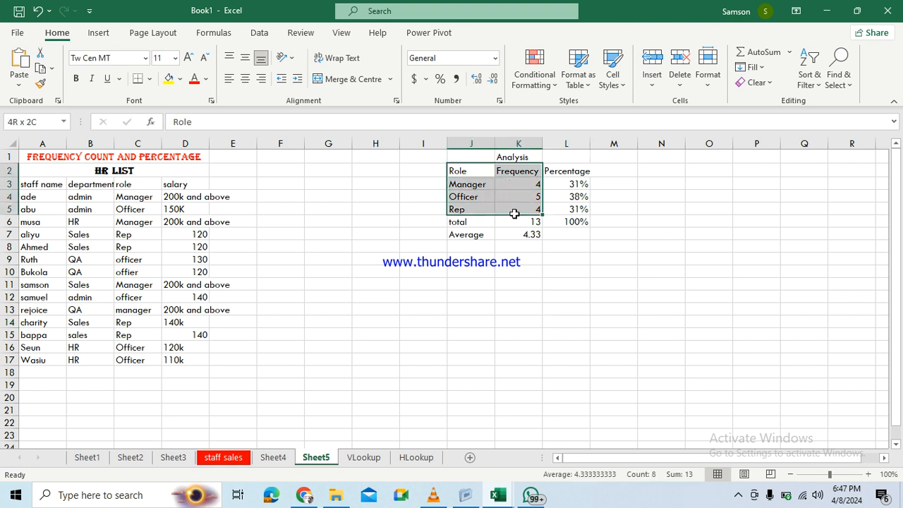
left_click(106, 32)
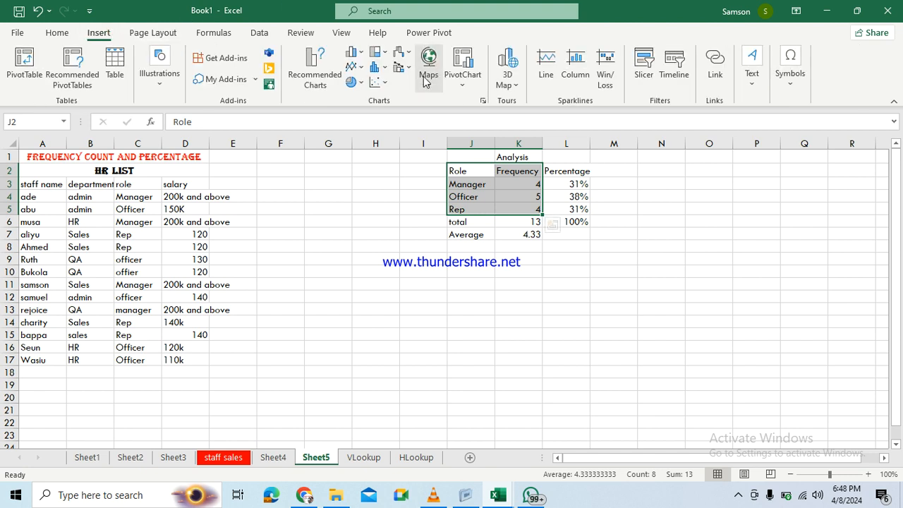
left_click(384, 67)
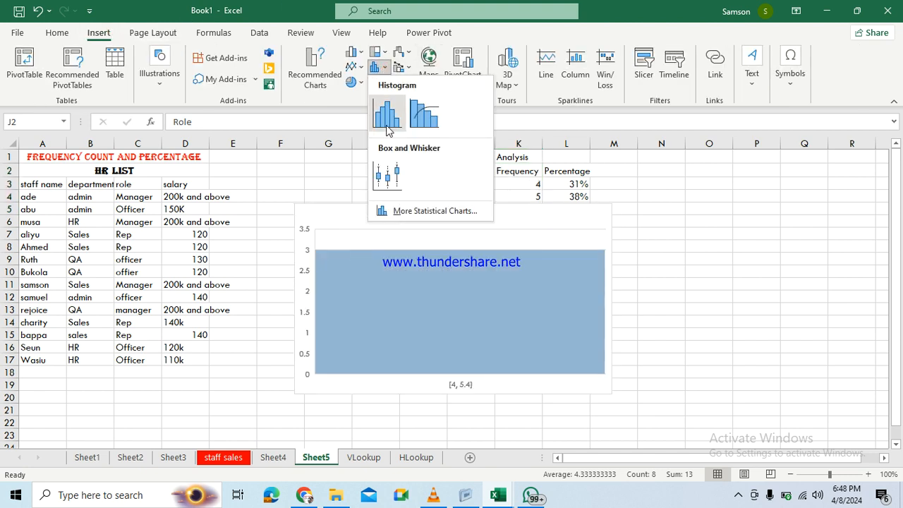
left_click(358, 56)
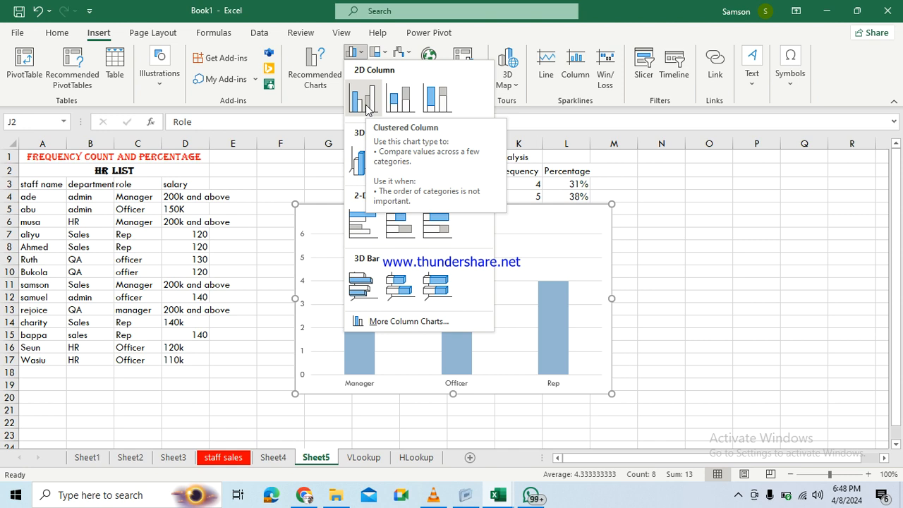
left_click(365, 104)
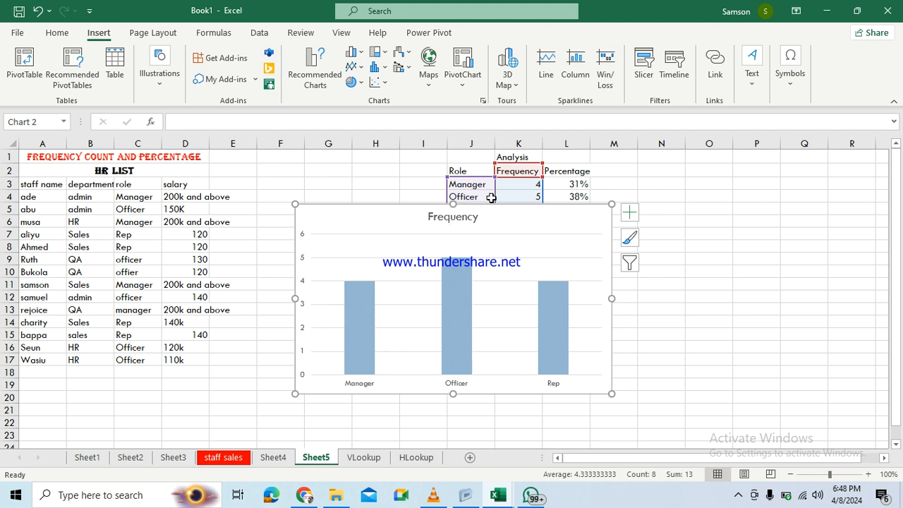
left_click_drag(529, 215, 574, 218)
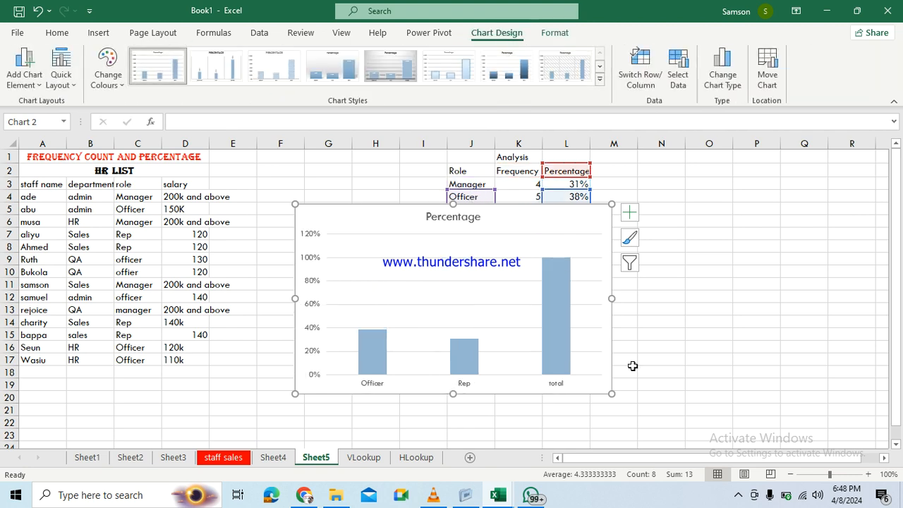
key("ctrl+z")
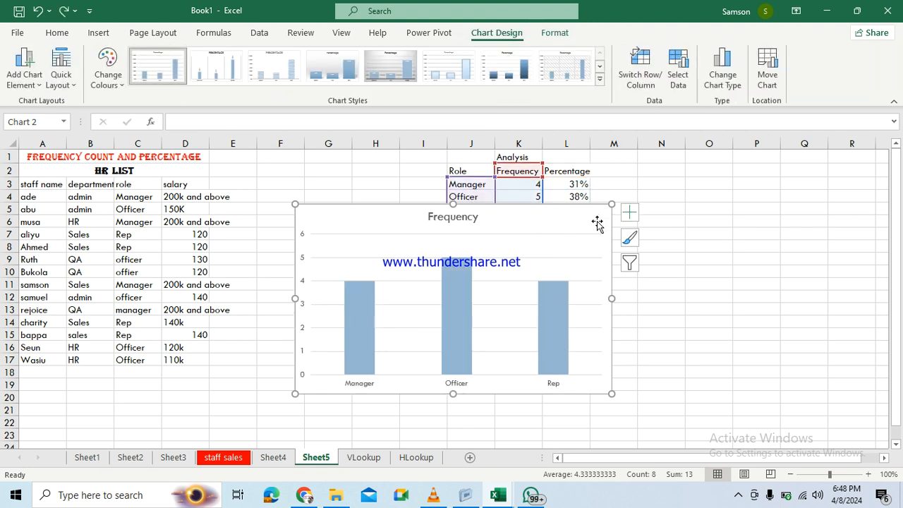
Step: Move the Frequency chart below the analysis table and recolour its columns with the colourful palette that starts with orange
left_click_drag(597, 223, 814, 221)
left_click_drag(899, 223, 750, 261)
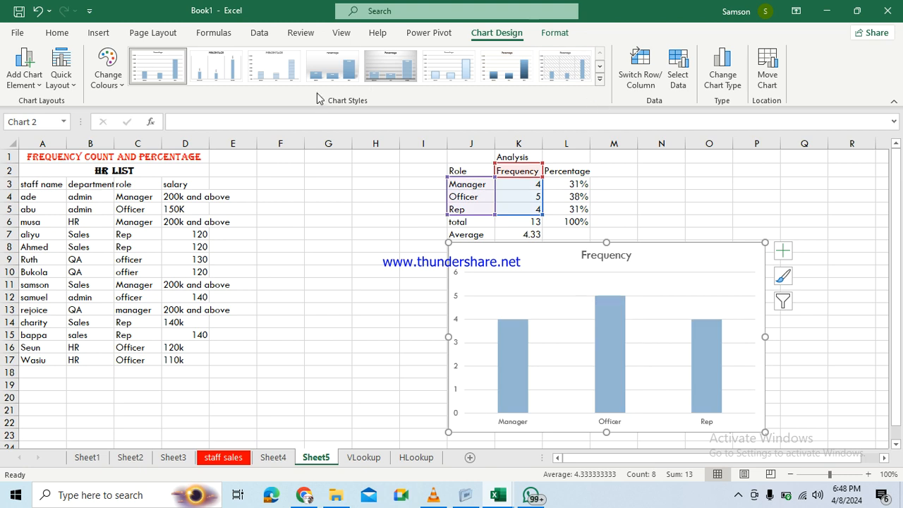
left_click(114, 84)
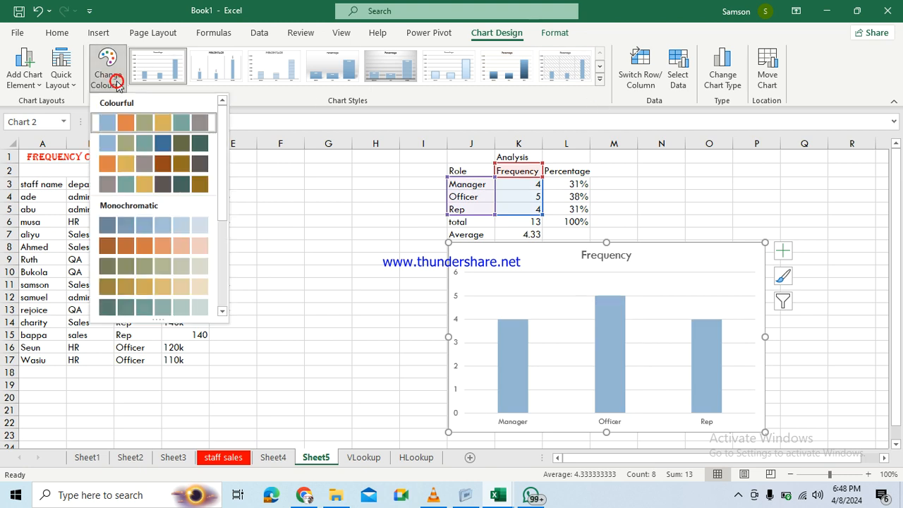
left_click(109, 186)
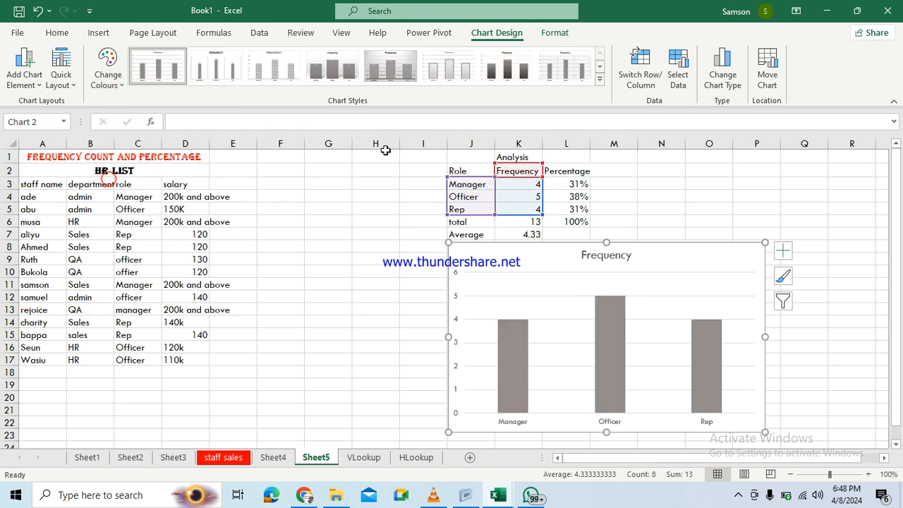
left_click(109, 84)
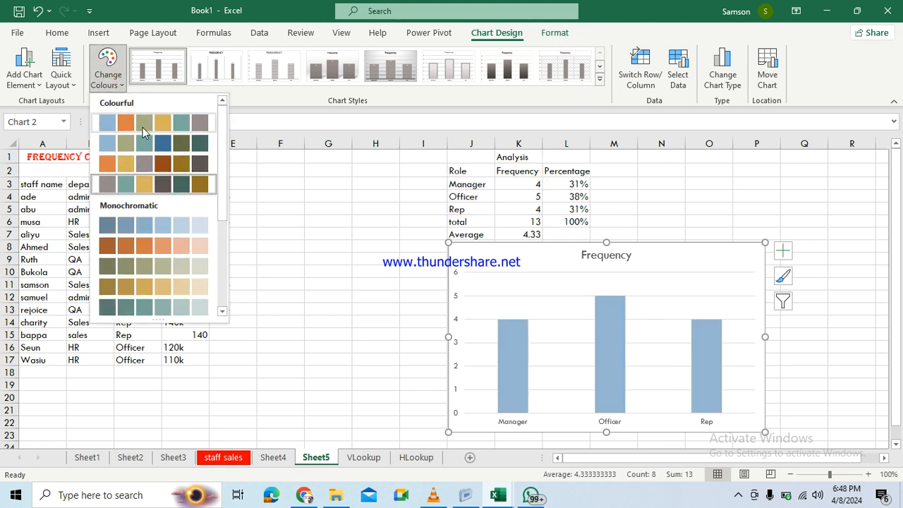
left_click(125, 164)
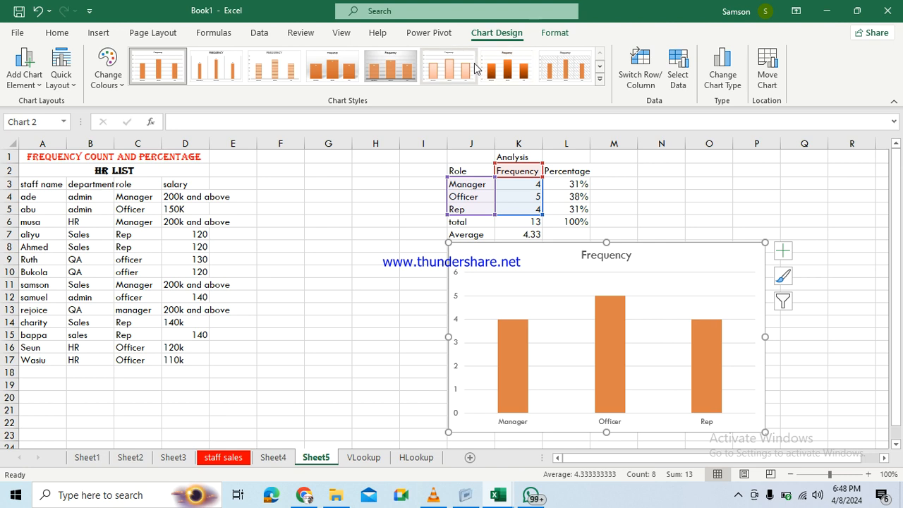
Step: Apply the chart style with a grey gradient background, wide columns and data labels, and reposition the chart over columns I to O
left_click(376, 74)
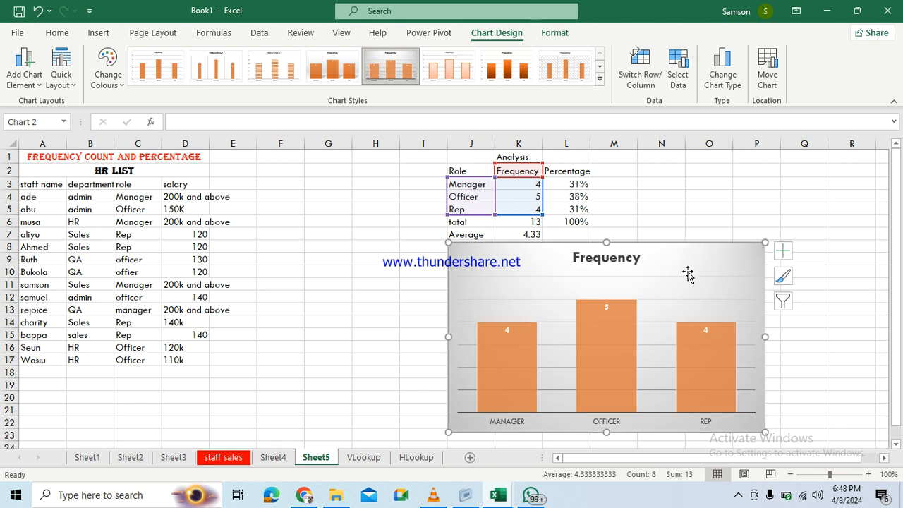
left_click_drag(677, 251, 639, 262)
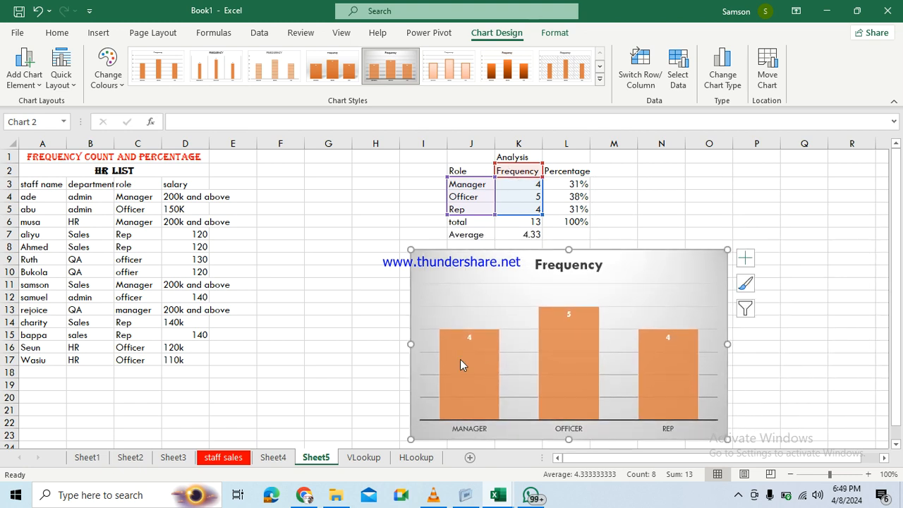
mouse_move(441, 328)
left_click(739, 497)
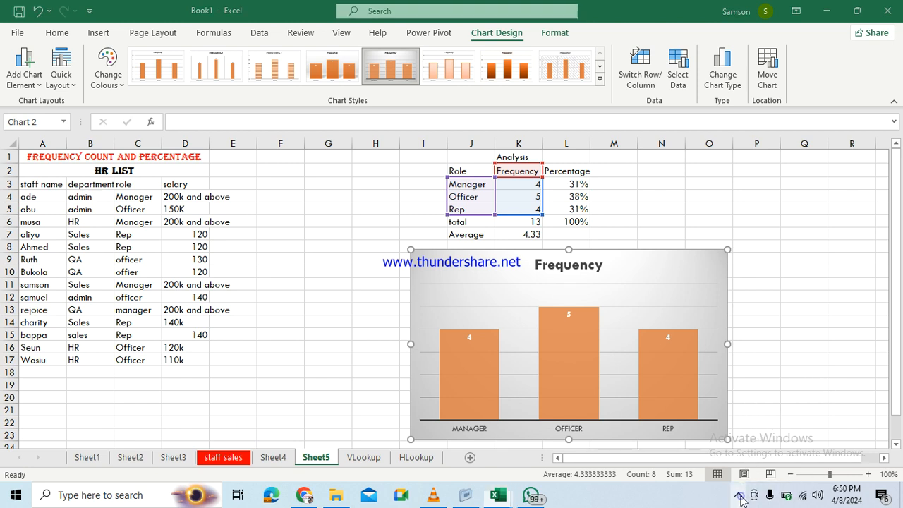
right_click(766, 469)
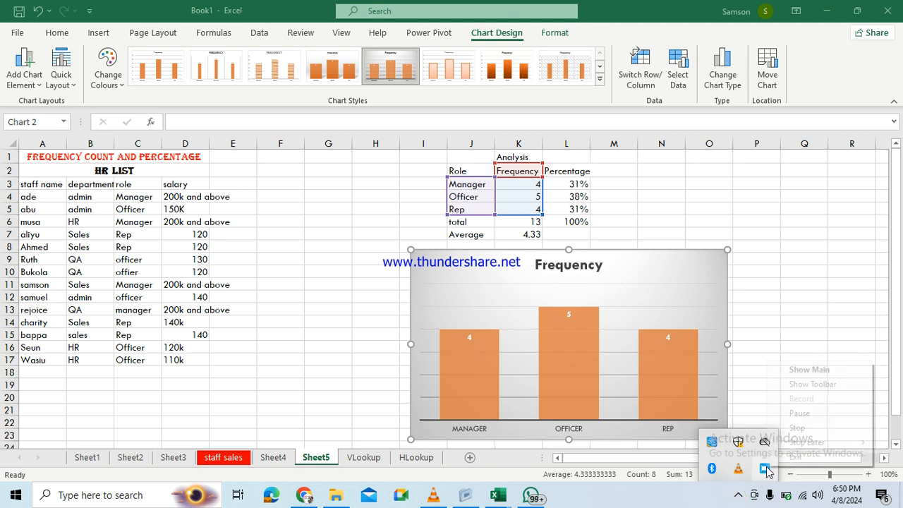